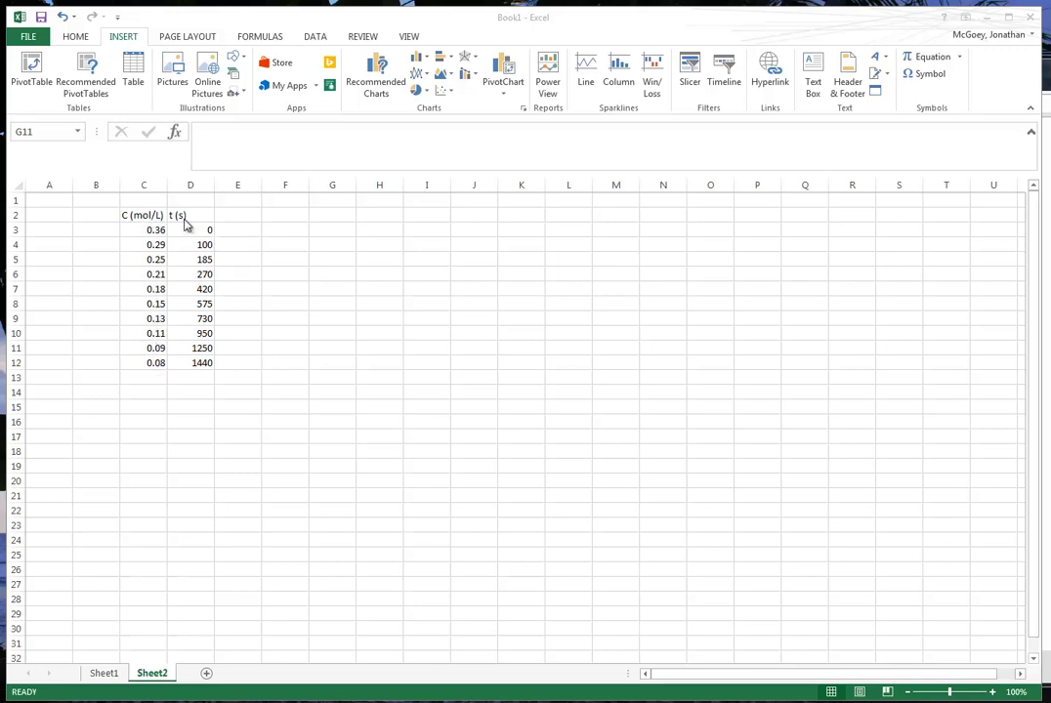
- Move the C (mol/L) column from C2:C12 to E2:E12, placing it after the t (s) column
left_click_drag(137, 259, 137, 363)
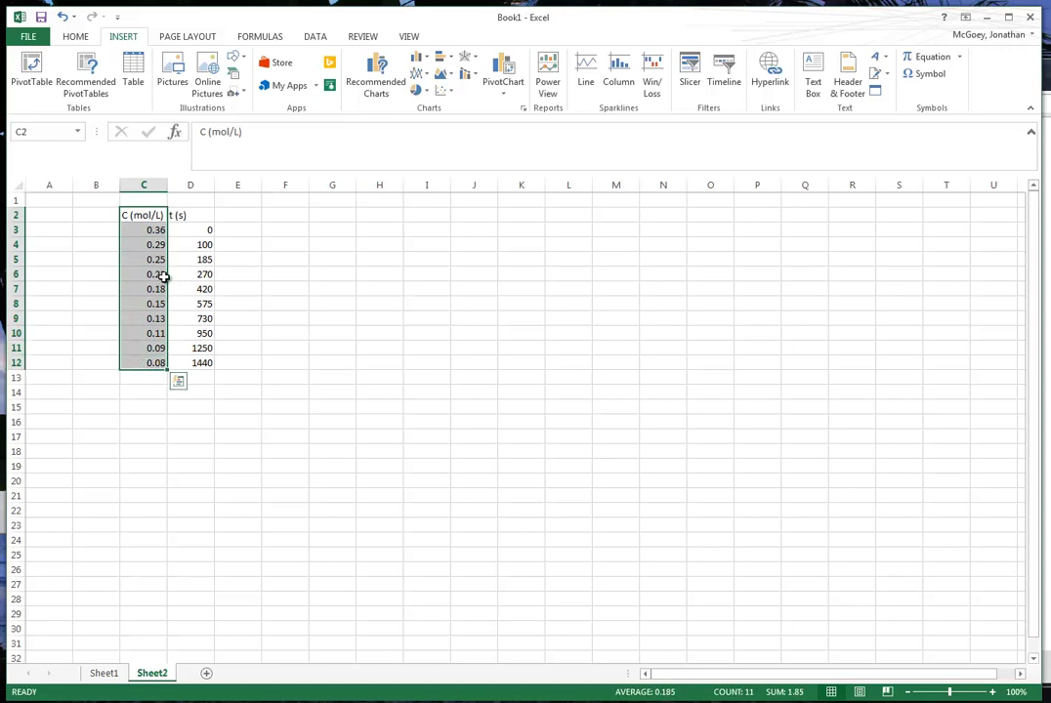
left_click_drag(165, 277, 244, 273)
left_click_drag(145, 216, 149, 362)
left_click_drag(166, 309, 244, 303)
left_click(390, 273)
- Insert an X Y (Scatter) chart of concentration against time from D2:E12
left_click_drag(176, 215, 250, 362)
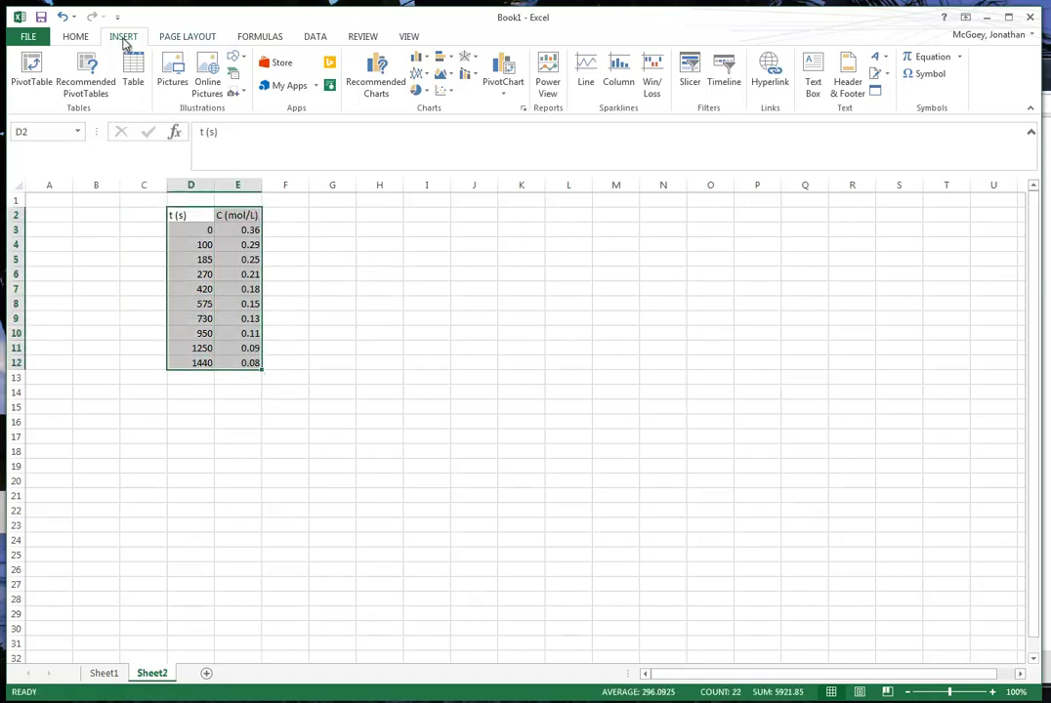
left_click(419, 75)
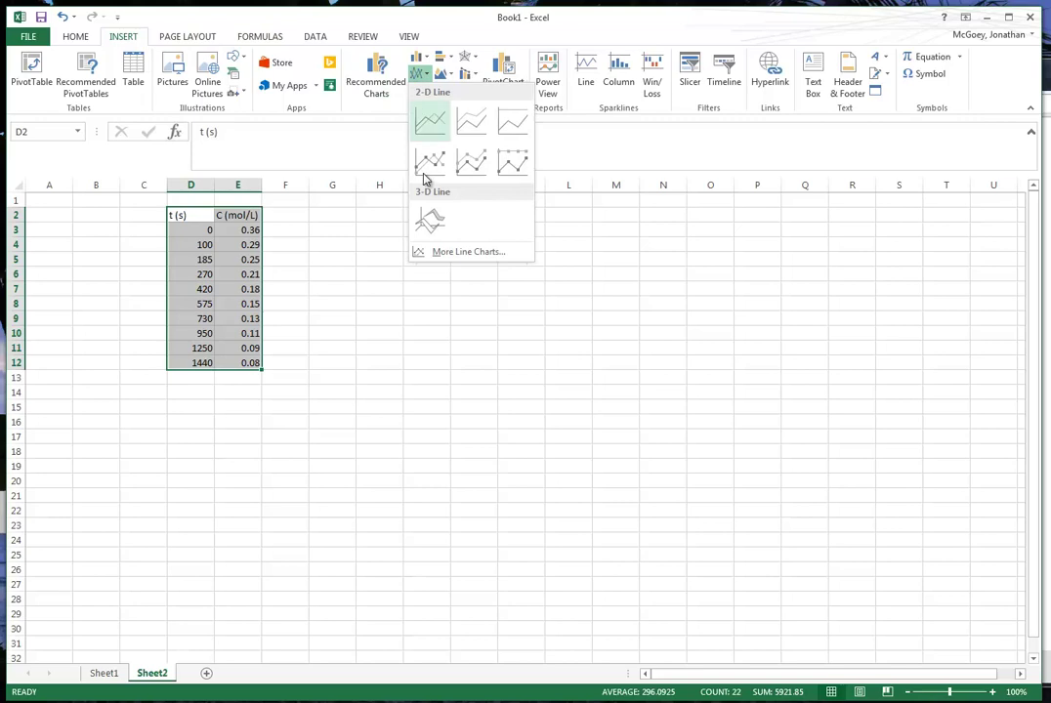
left_click(438, 253)
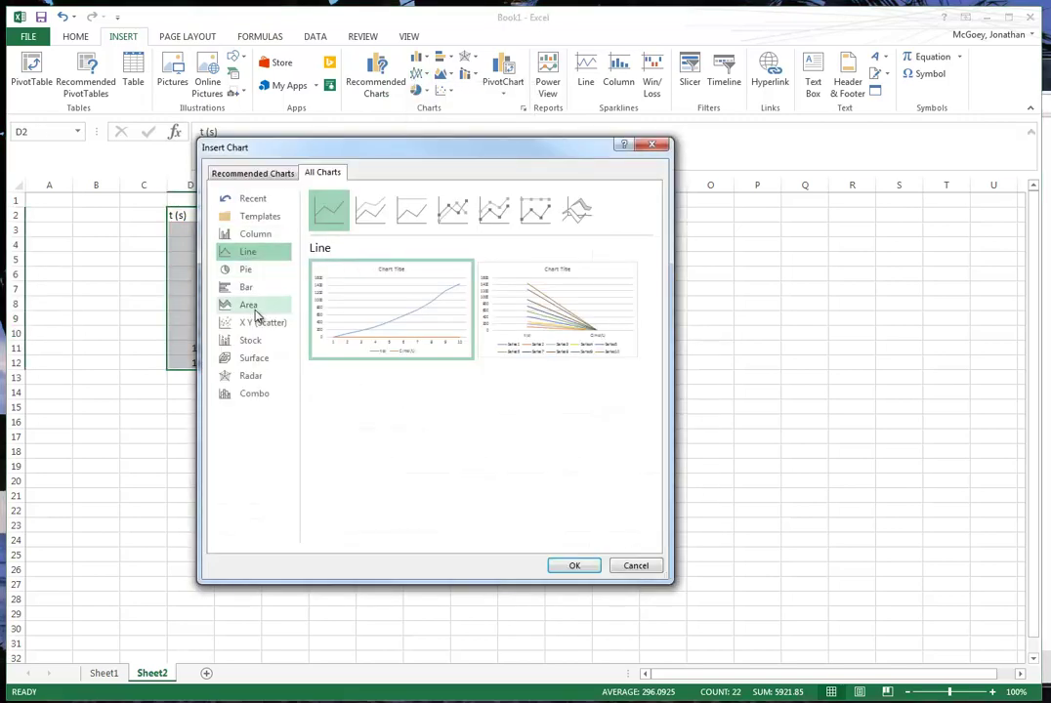
left_click(256, 323)
left_click(552, 568)
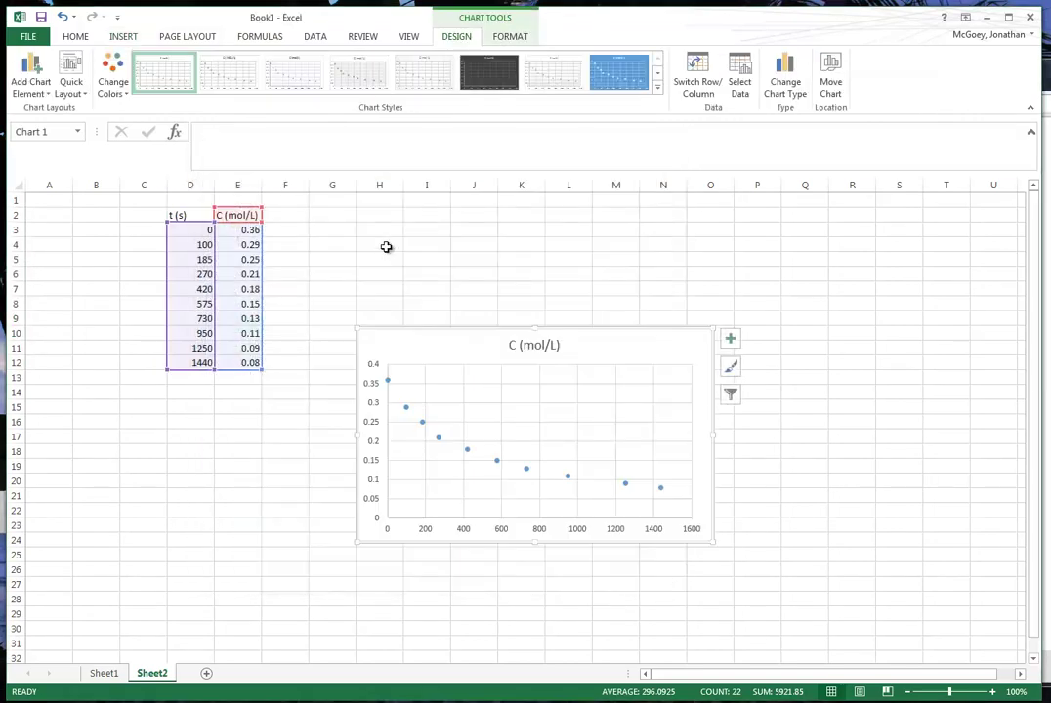
- Move the C (mol/L) chart beside the data table and shrink it to span about columns F to K, rows 1 to 12
left_click_drag(443, 324, 376, 194)
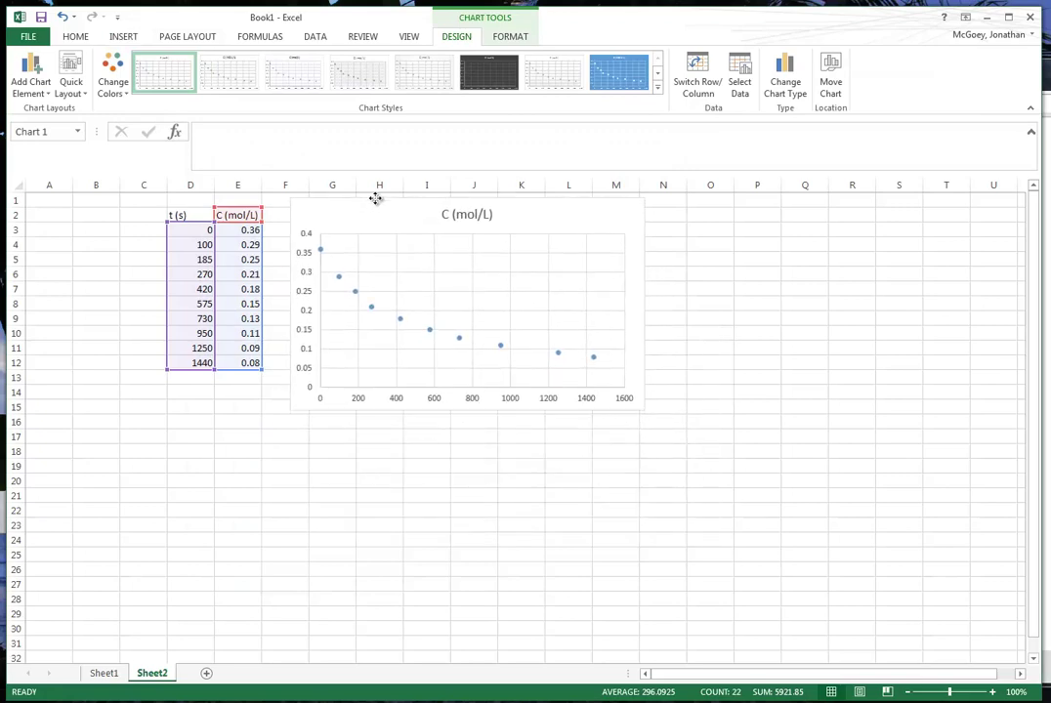
left_click_drag(644, 412, 546, 363)
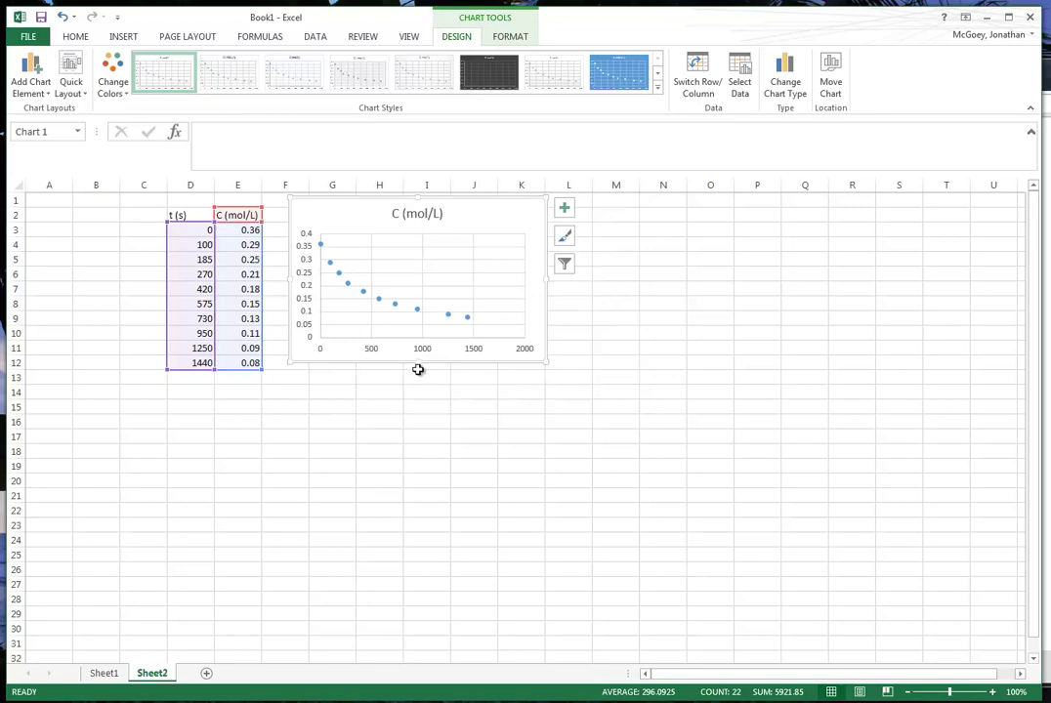
left_click(220, 399)
- Copy the time and concentration table D2:E12 to a second table starting at D15
left_click_drag(185, 215, 237, 364)
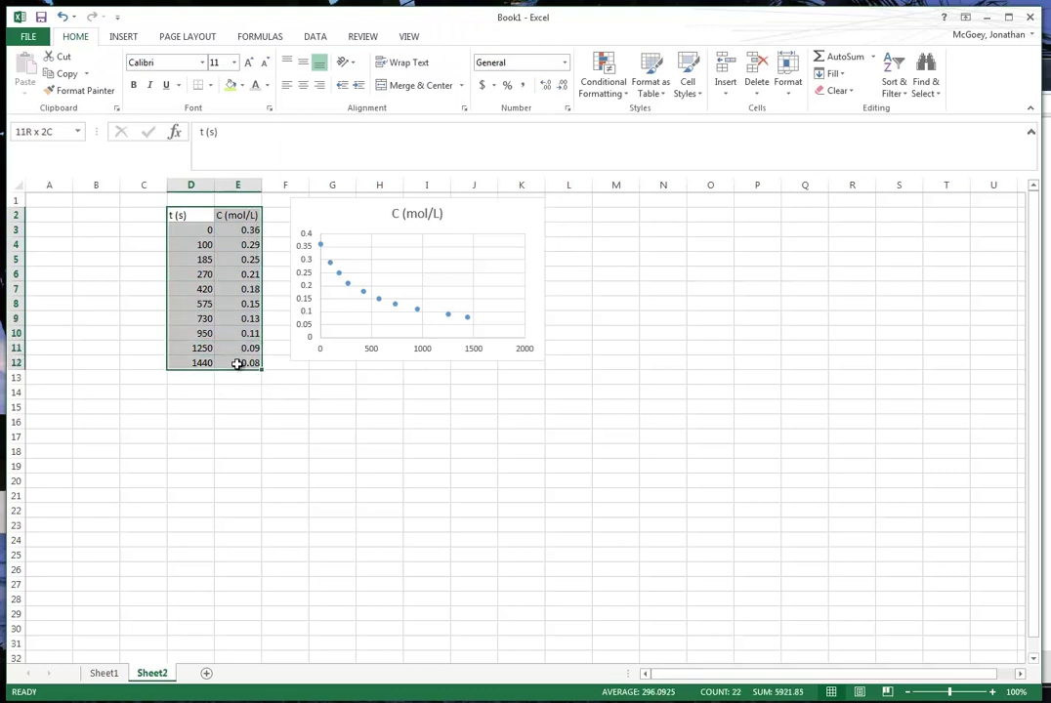
key("ctrl+c")
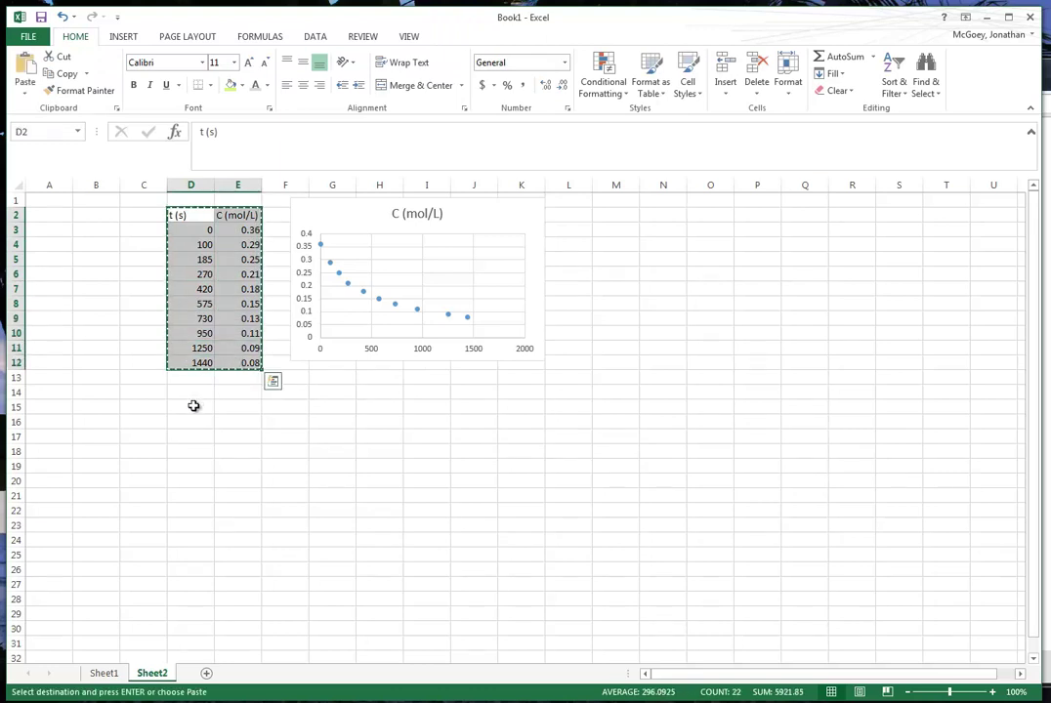
left_click(195, 404)
key("ctrl+v")
key("Escape")
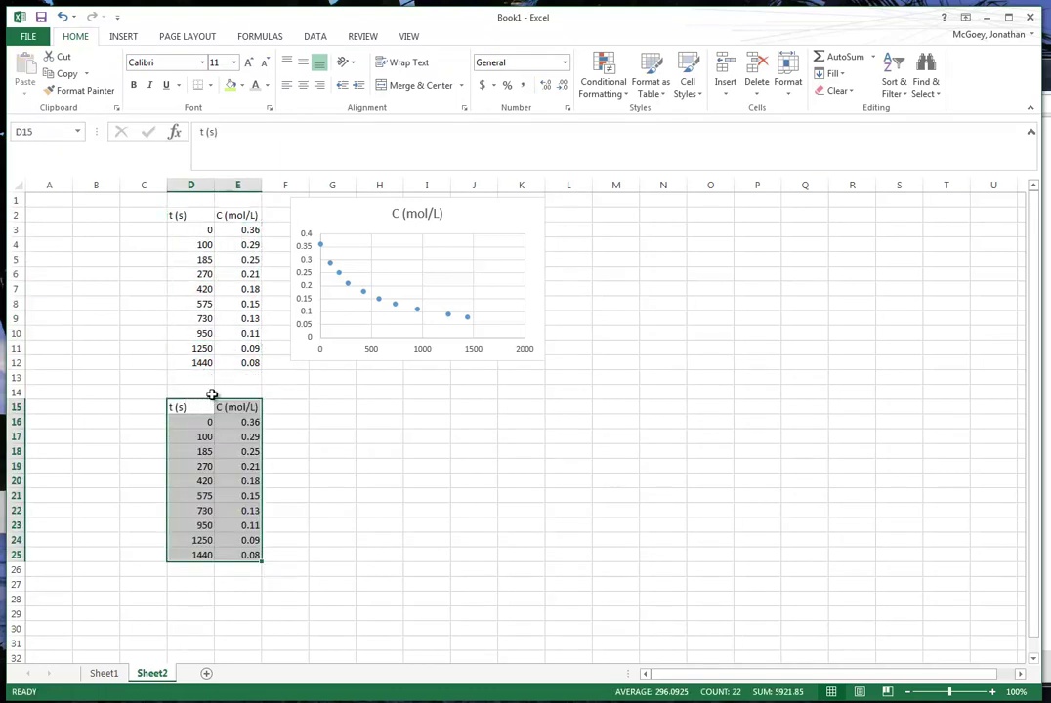
- Add an "ln C" column headed in F15, with =LN(E16) in F16 filled down to F25
left_click(279, 406)
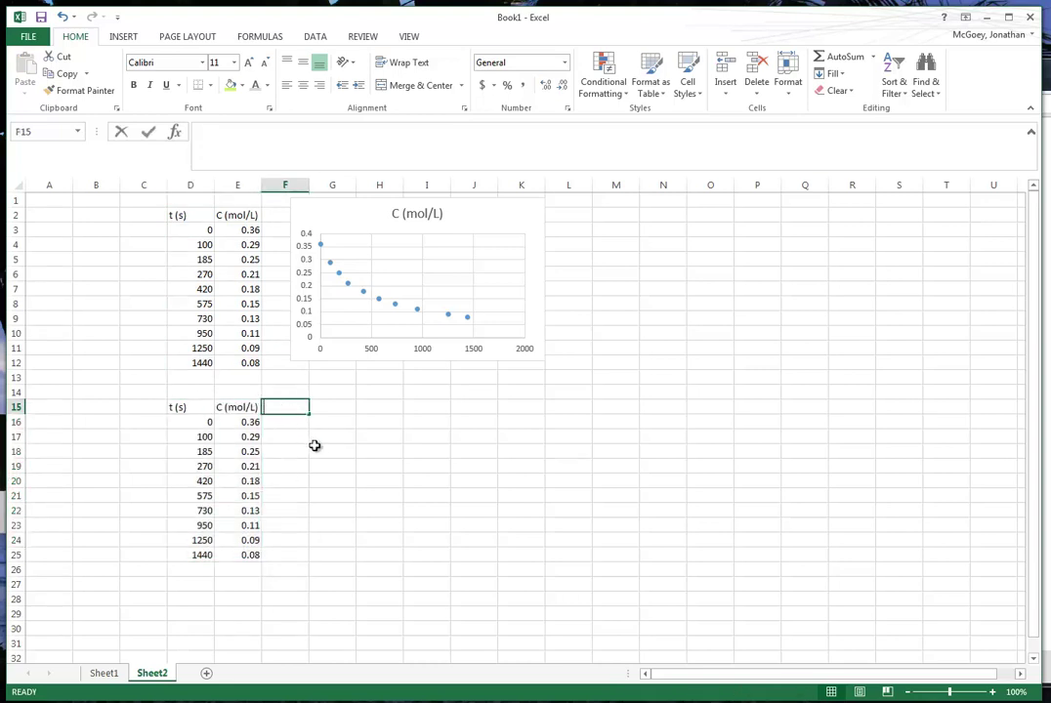
type("ln C")
key("Return")
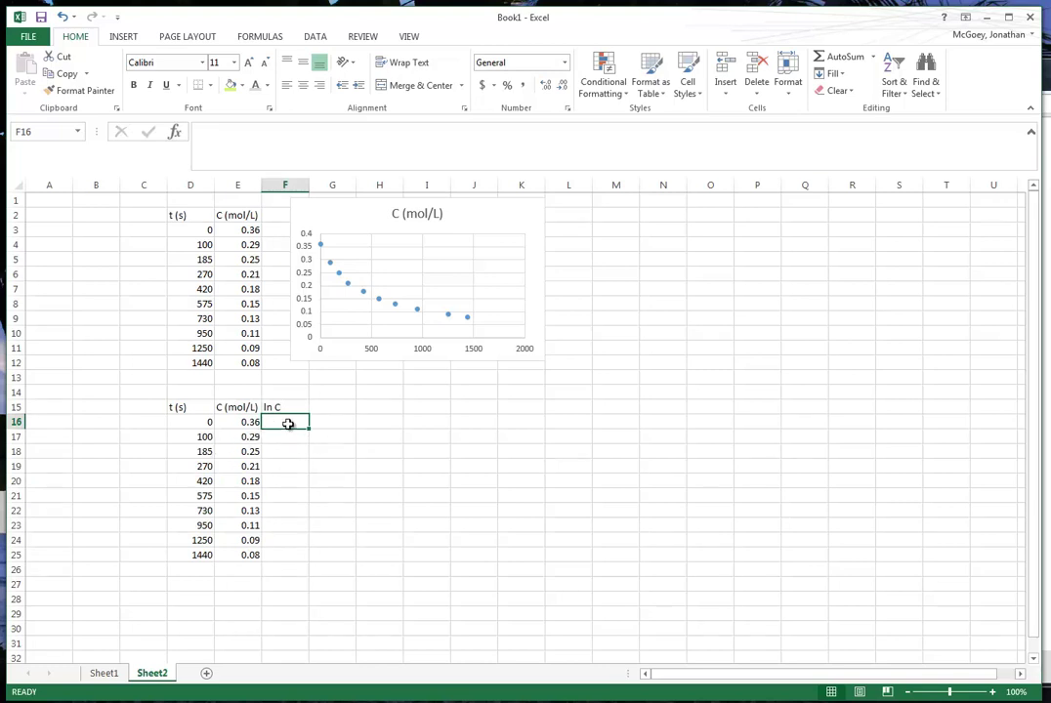
type("=ln(")
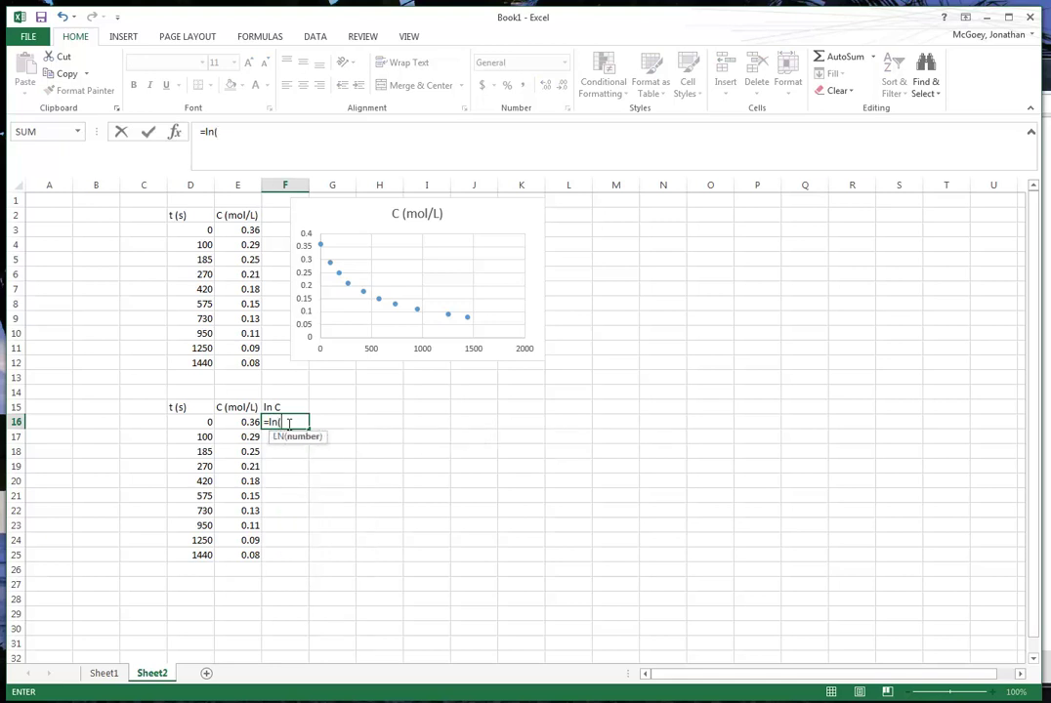
left_click(241, 422)
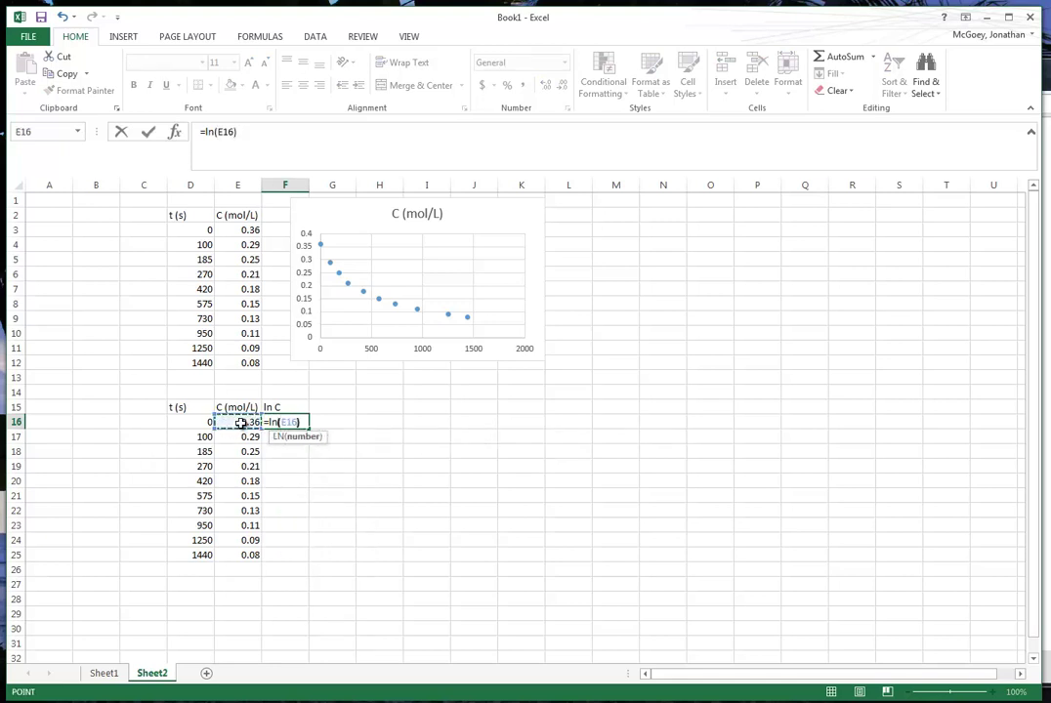
key("Return")
left_click(240, 422)
left_click(298, 426)
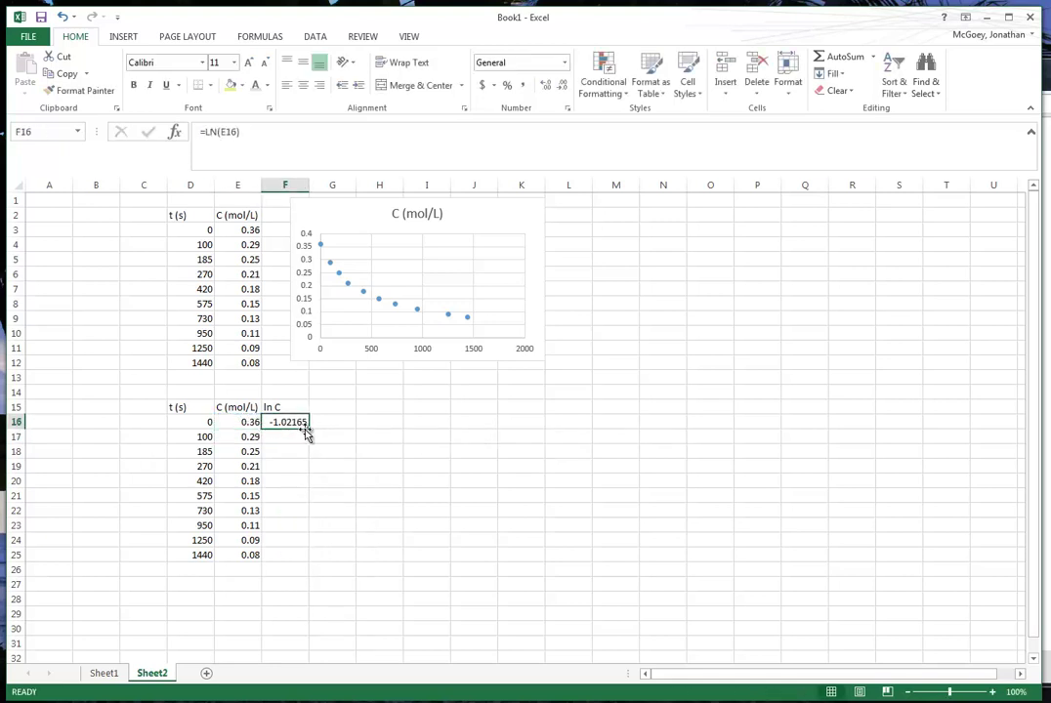
left_click_drag(308, 429, 304, 557)
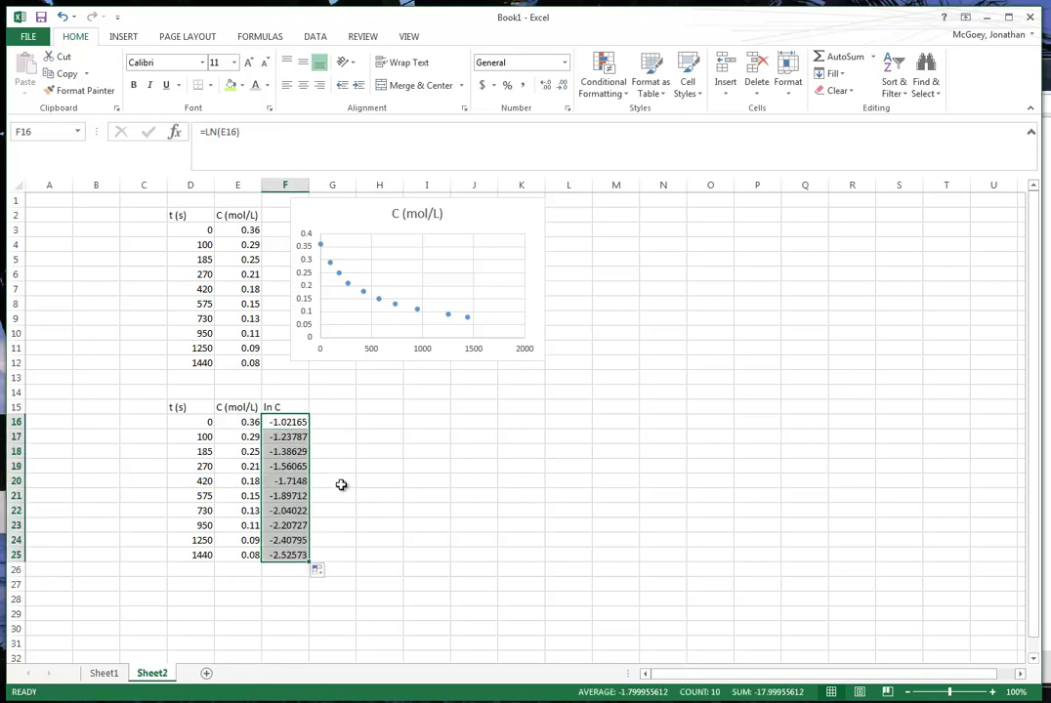
- Insert an X Y (Scatter) chart of ln C against time from D15:D25 and F15:F25
left_click(190, 422)
left_click_drag(195, 406, 200, 556)
left_click_drag(283, 406, 283, 557)
left_click(105, 36)
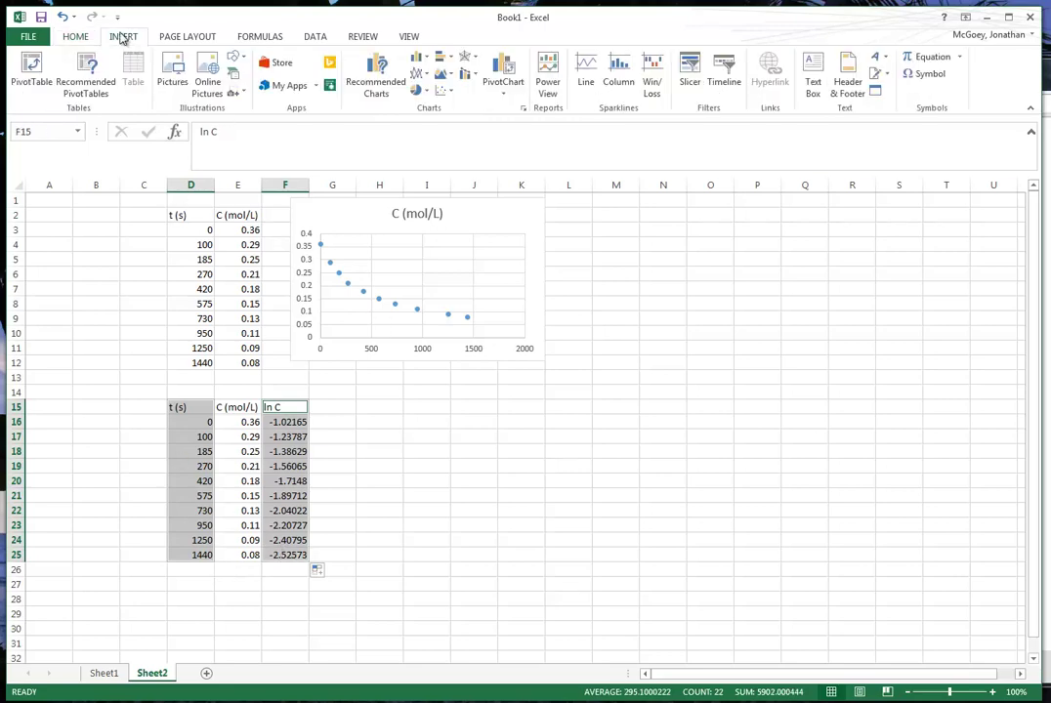
left_click(417, 73)
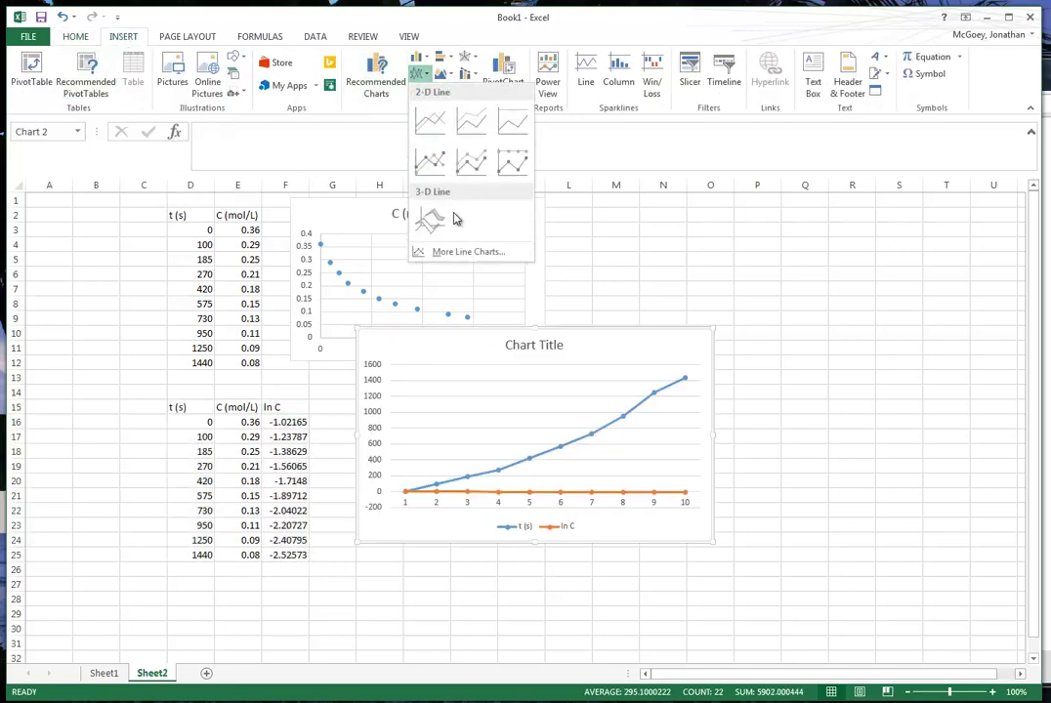
left_click(455, 256)
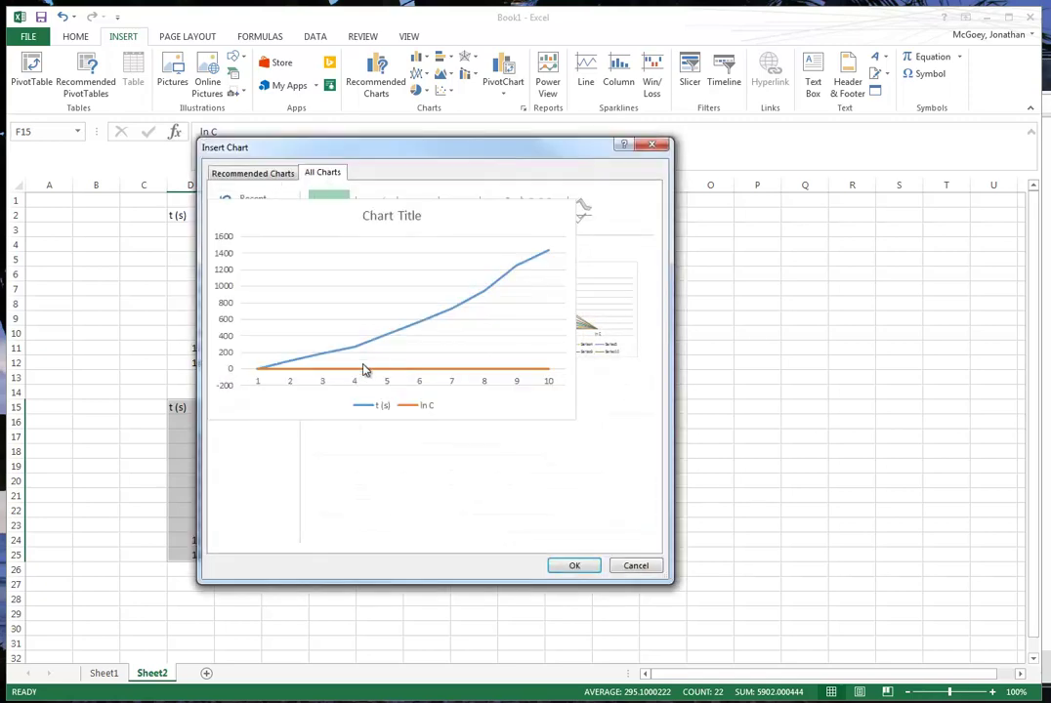
left_click(246, 326)
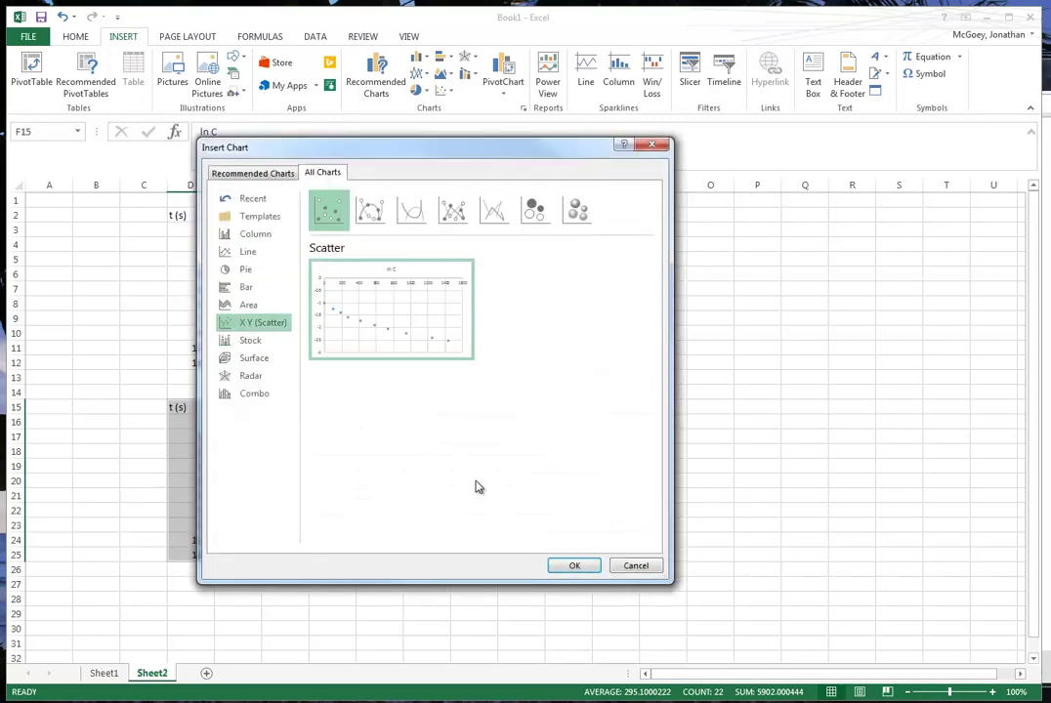
left_click(573, 567)
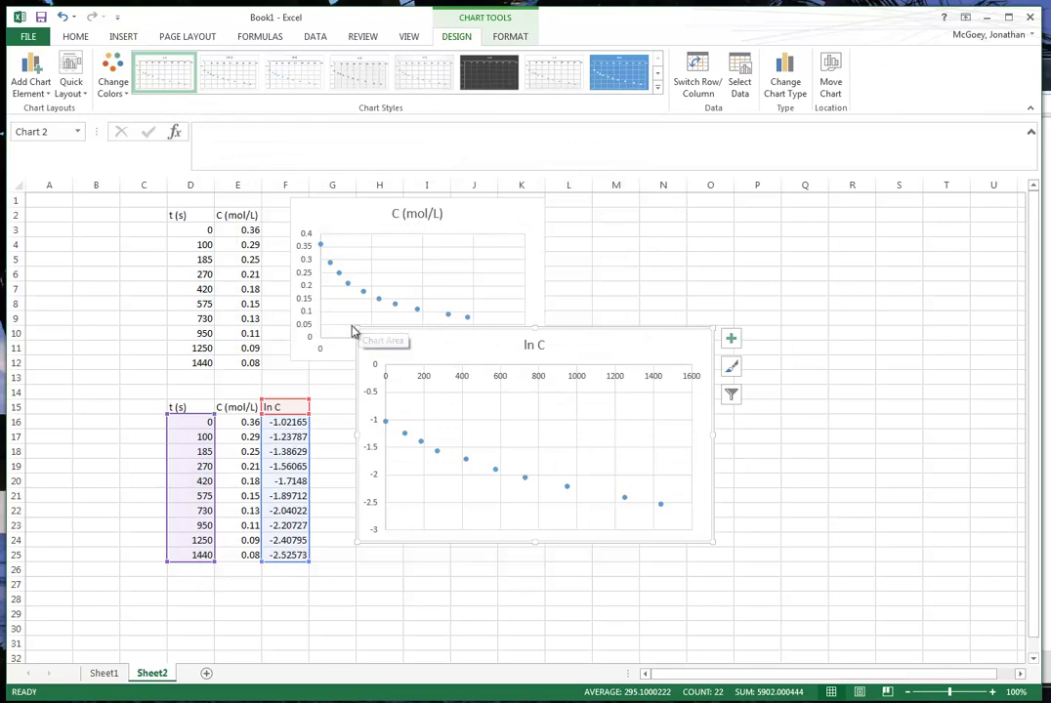
- Move the ln C chart beside the second table and shrink it to span about columns G to K, rows 15 to 25
left_click_drag(352, 326, 411, 409)
left_click_drag(632, 528, 514, 563)
left_click(634, 508)
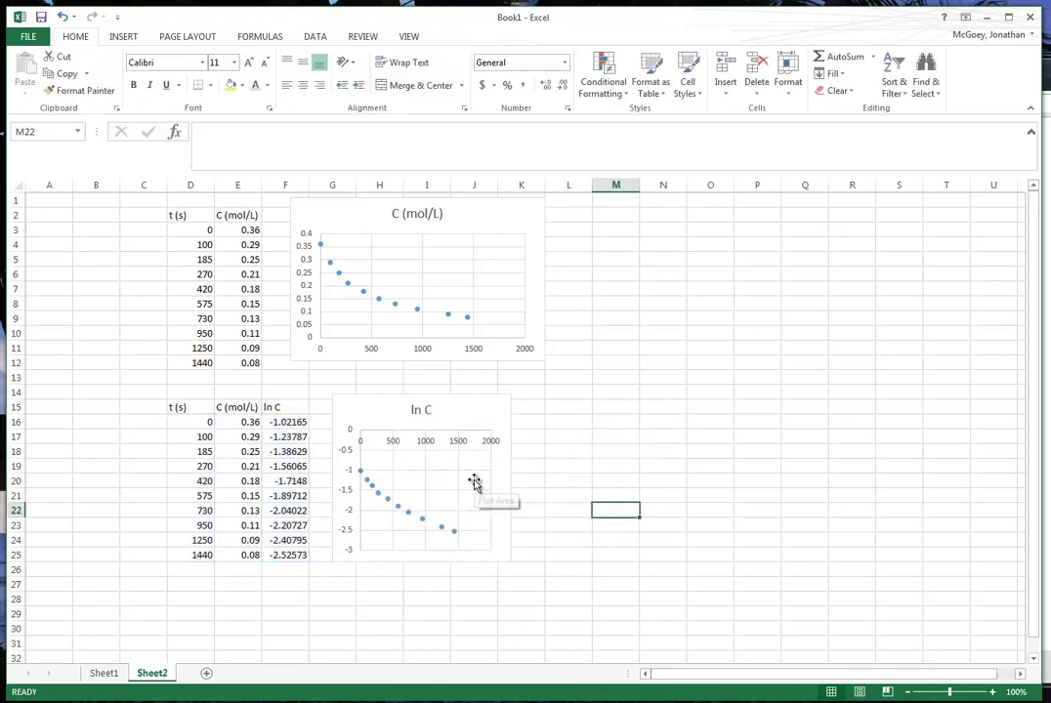
left_click(612, 393)
- Copy the table D15:F25 to a third table starting at D28
left_click_drag(179, 411, 283, 555)
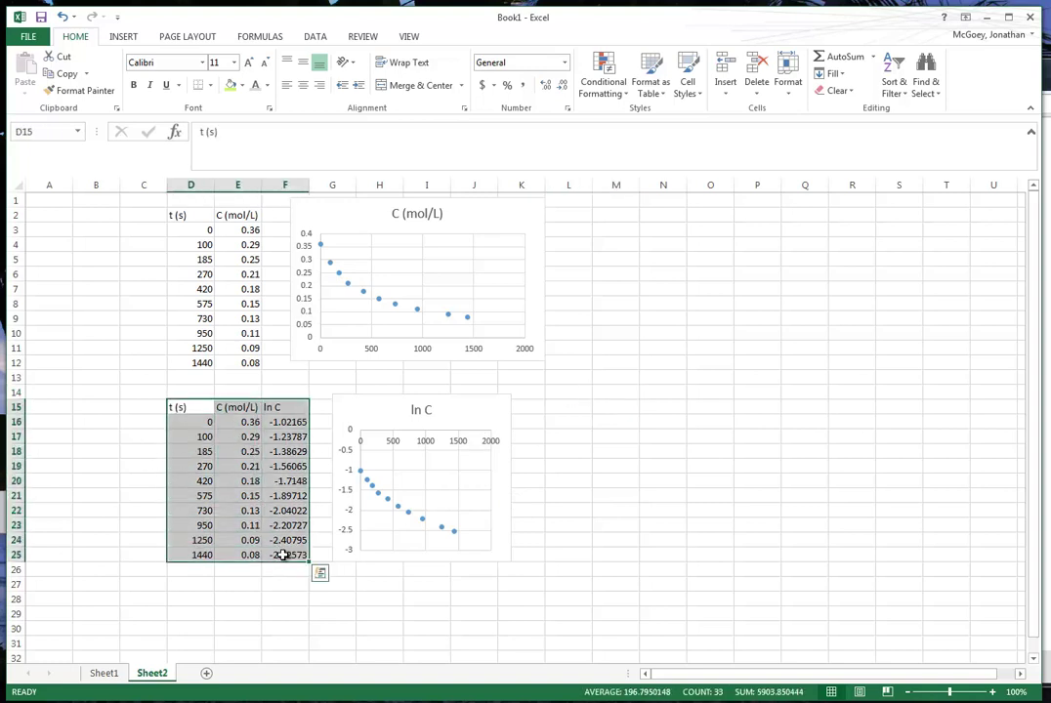
key("ctrl+c")
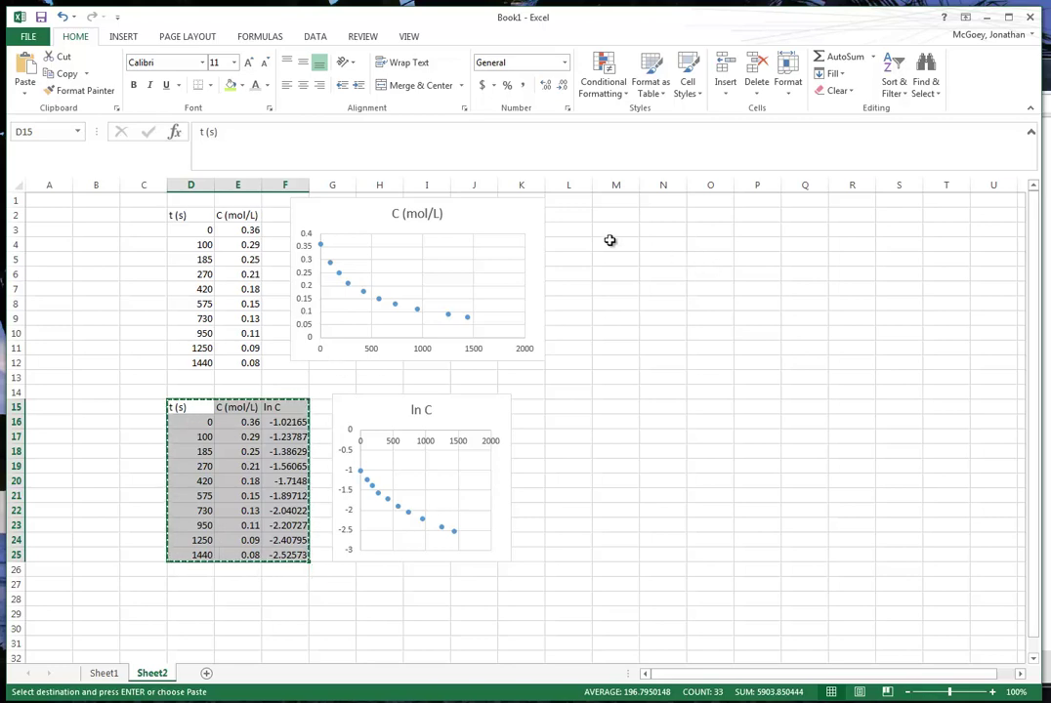
scroll(354, 598, "down", 4)
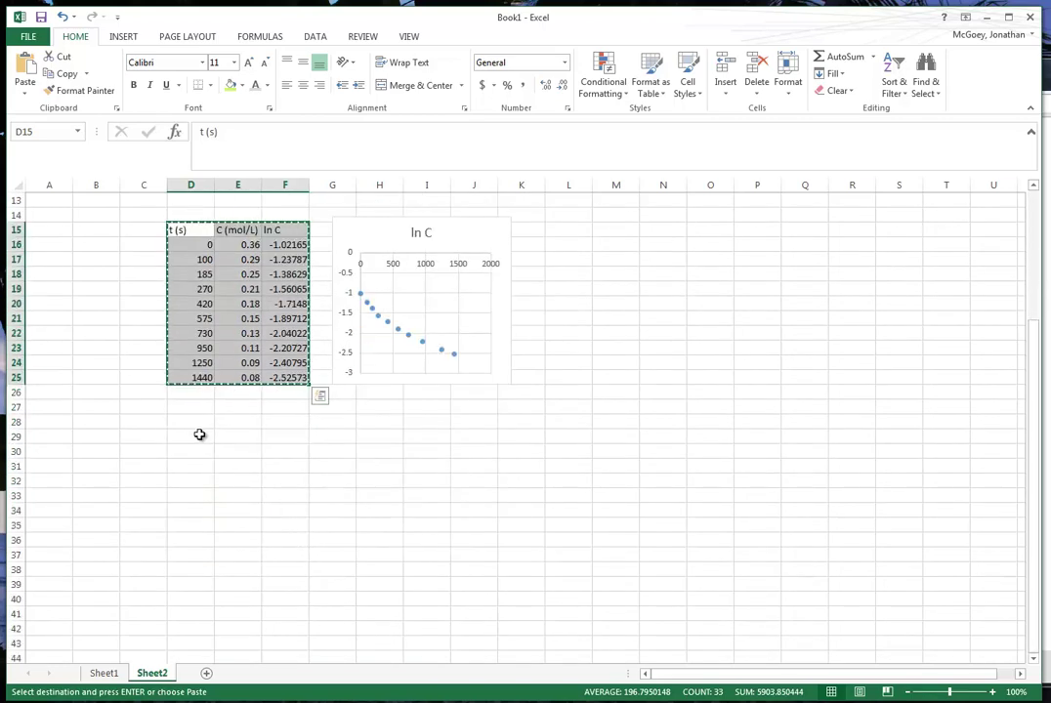
left_click(200, 426)
key("ctrl+v")
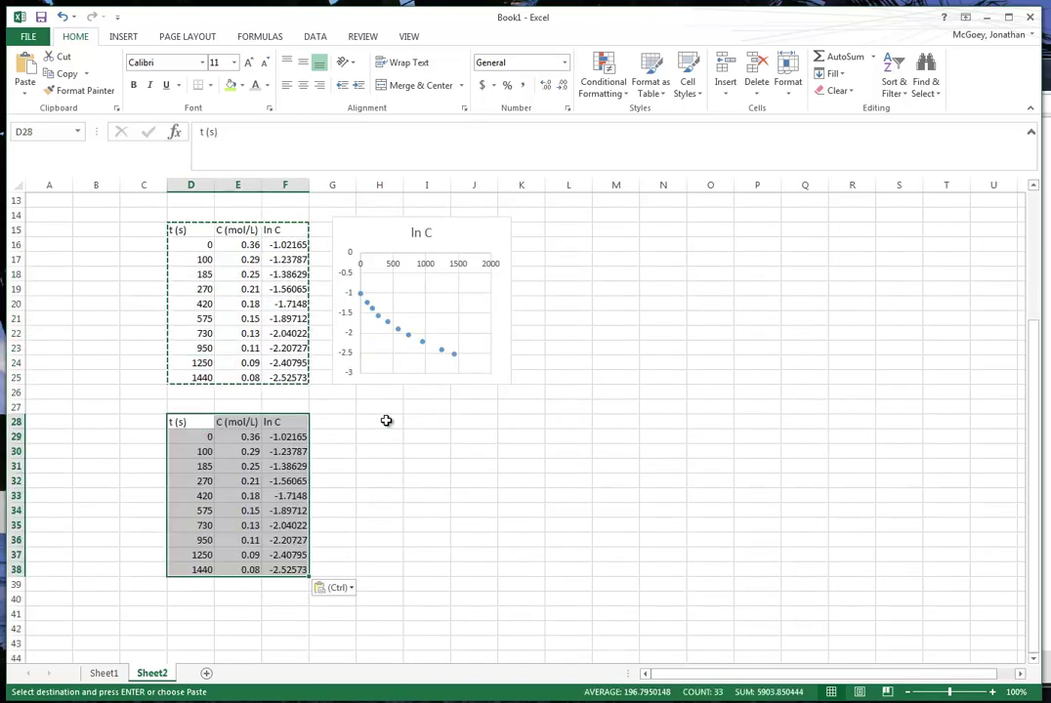
left_click(385, 422)
key("Escape")
- Enter the column header "1/c" in G28 of the third table
left_click(279, 422)
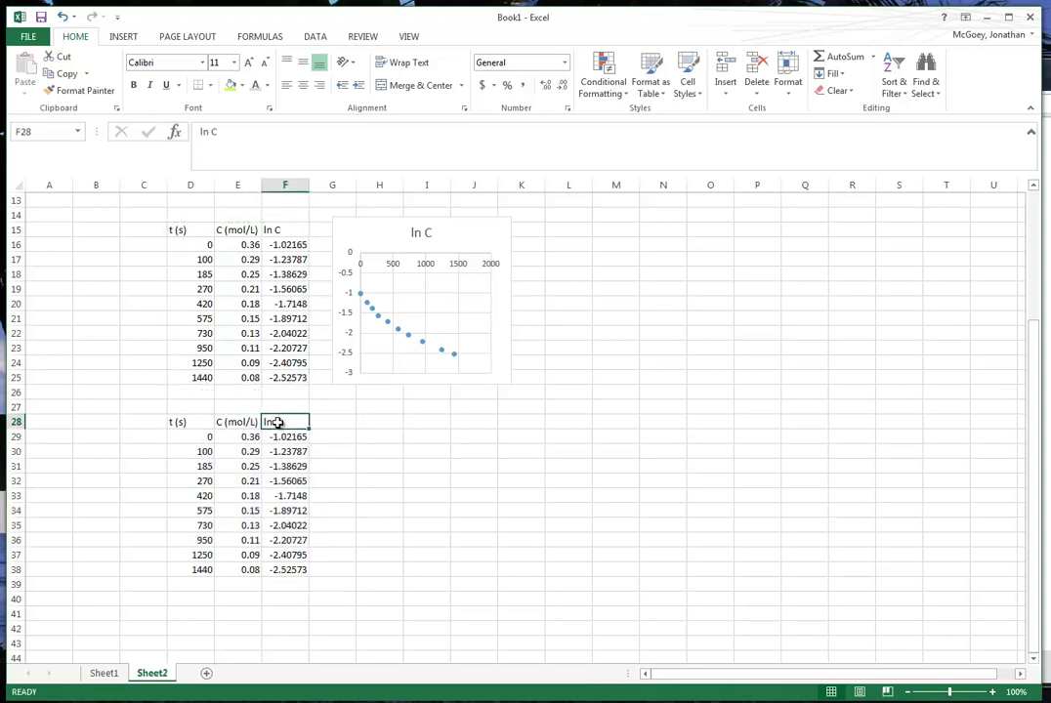
left_click(246, 424)
left_click(334, 422)
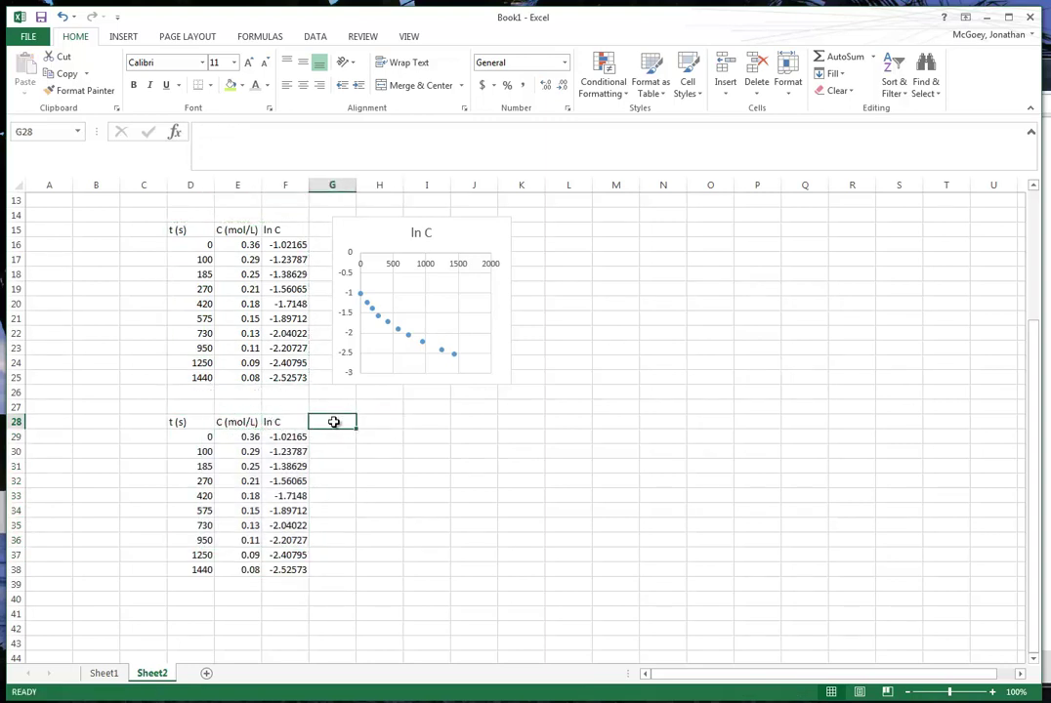
type("1/c")
key("Return")
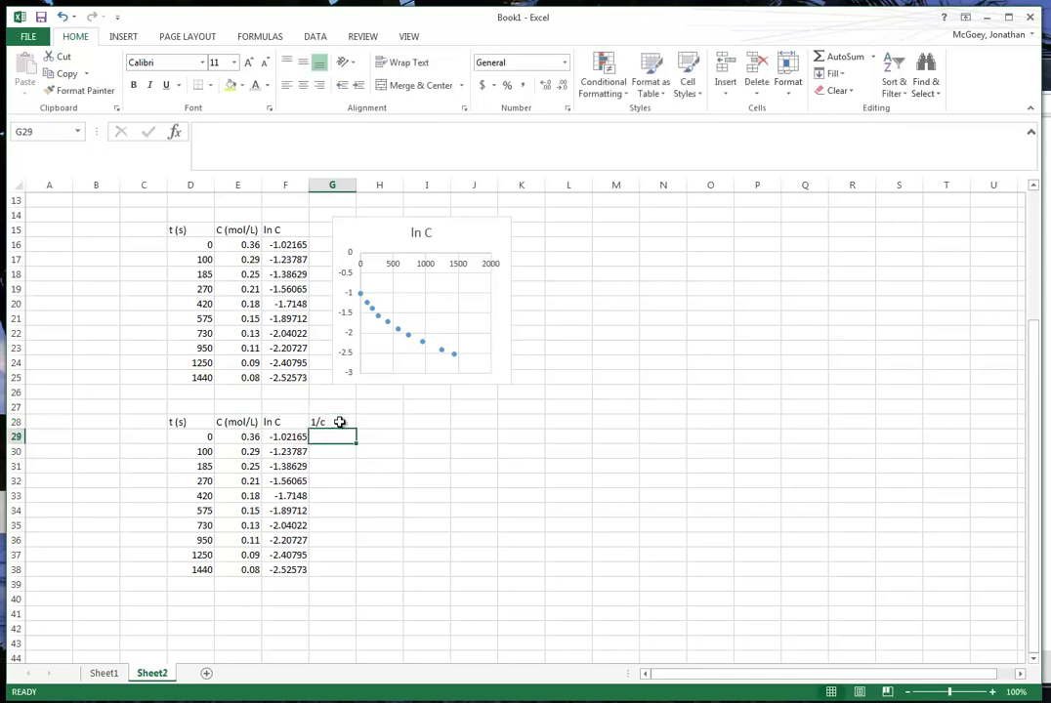
- Enter the formula =1/E29 in G29 and copy it down to G38
type("=")
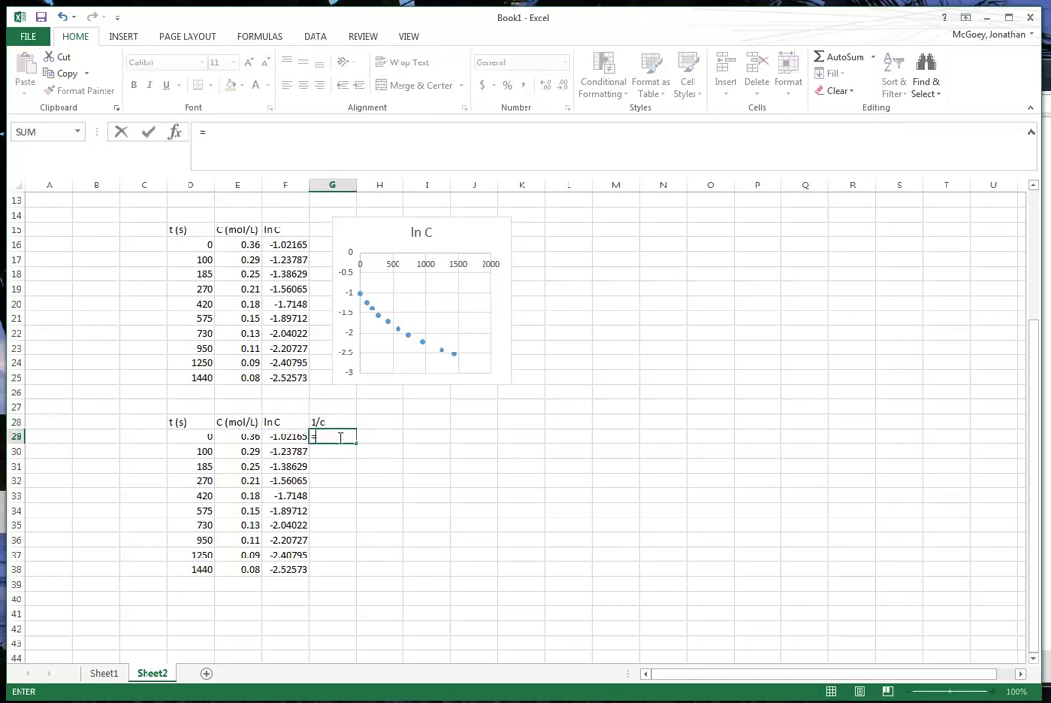
type("1/")
left_click(235, 438)
key("Return")
left_click(337, 438)
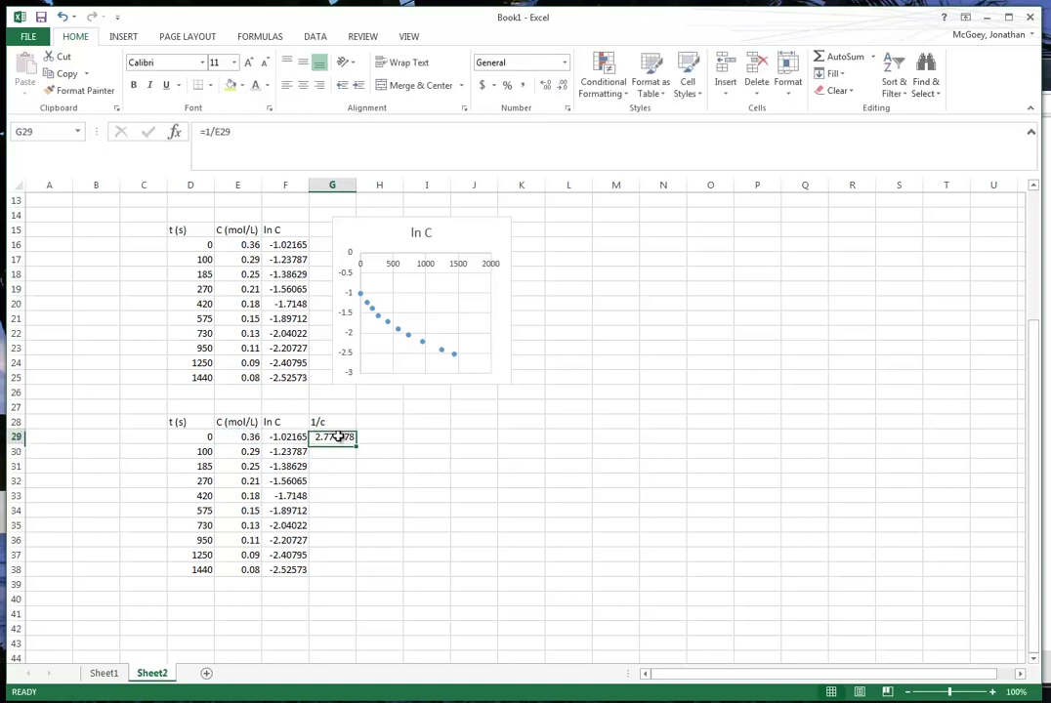
key("ctrl+c")
left_click_drag(331, 451, 331, 564)
key("ctrl+v")
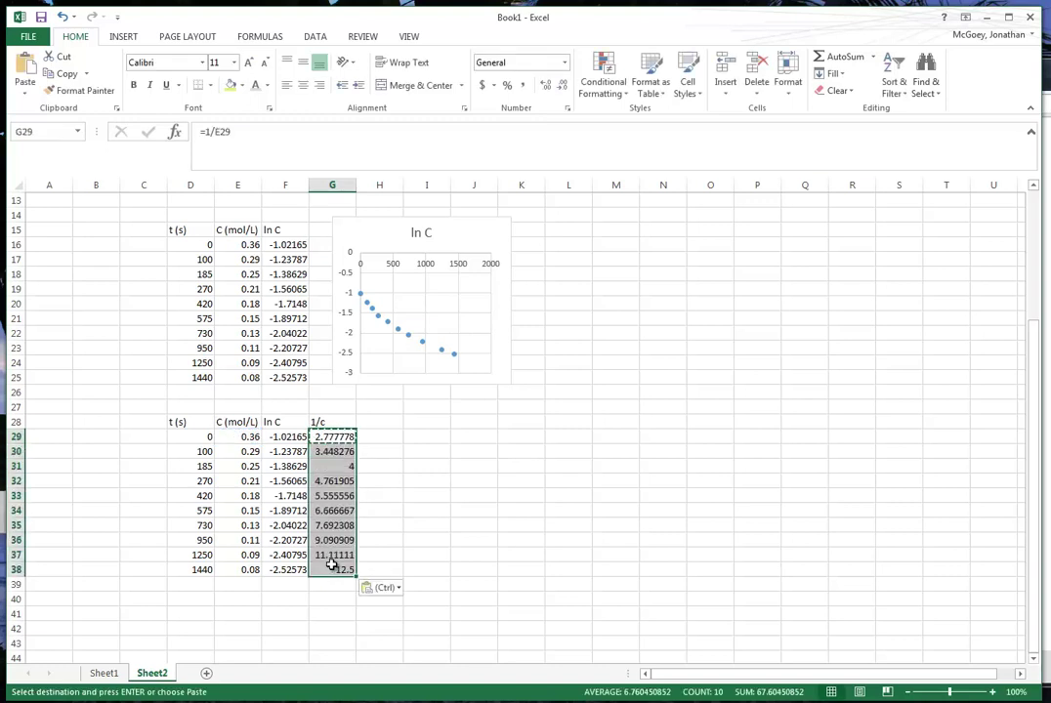
key("Escape")
left_click(372, 465)
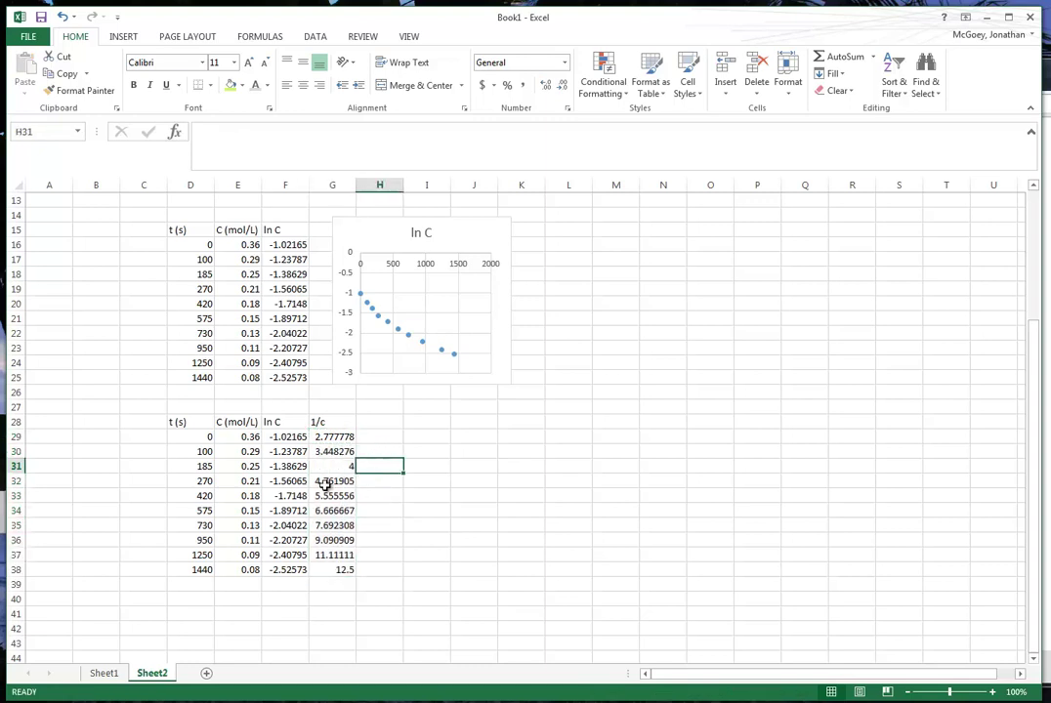
- Check the 1/c value in row 31 against the concentration in the same row
left_click(327, 423)
left_click(239, 468)
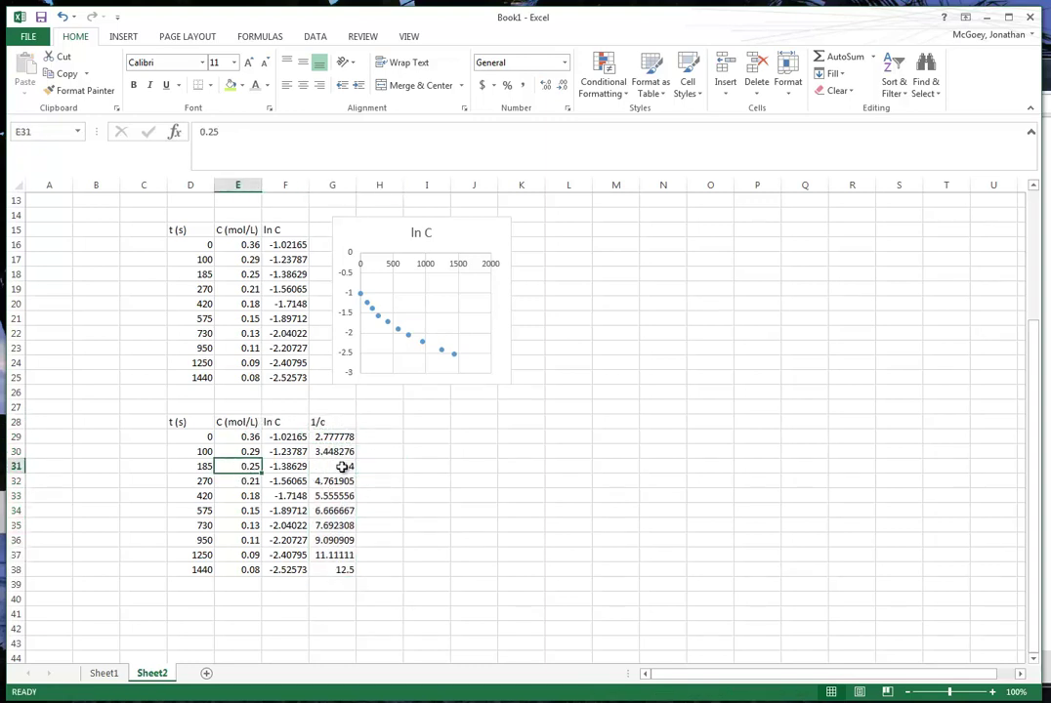
left_click(324, 467)
key("Right")
key("Right")
key("Right")
- Insert a scatter chart of 1/c against t (s) from the third table's D28:D38 and G28:G38
left_click(208, 430)
left_click(180, 575, "shift")
left_click_drag(327, 423, 325, 573, "ctrl")
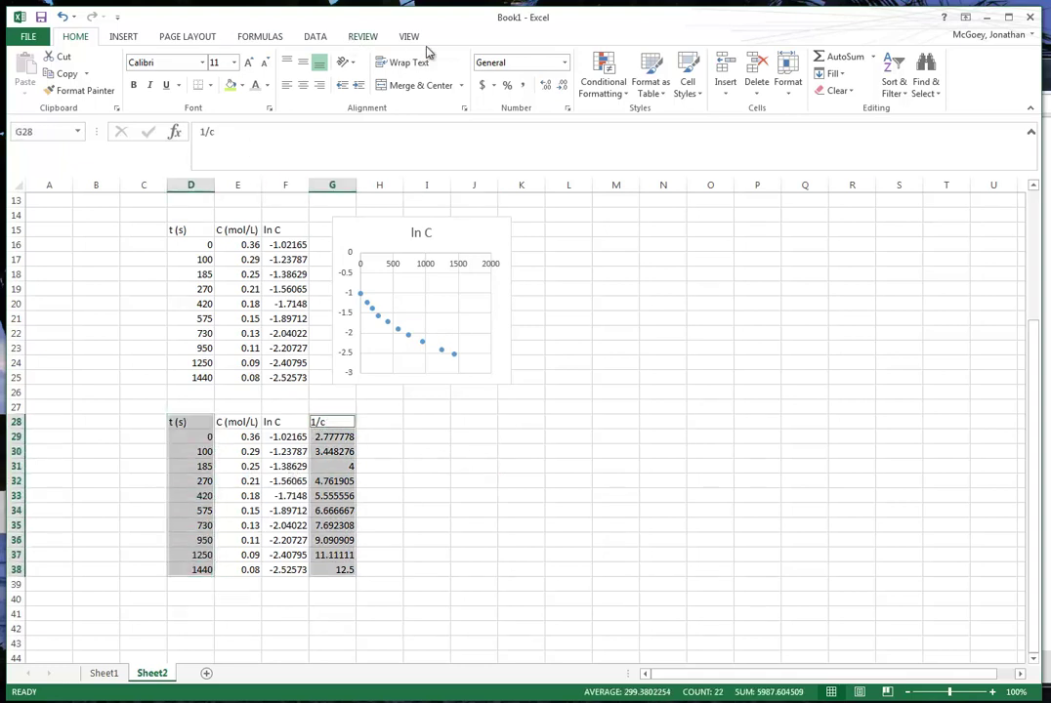
left_click(123, 36)
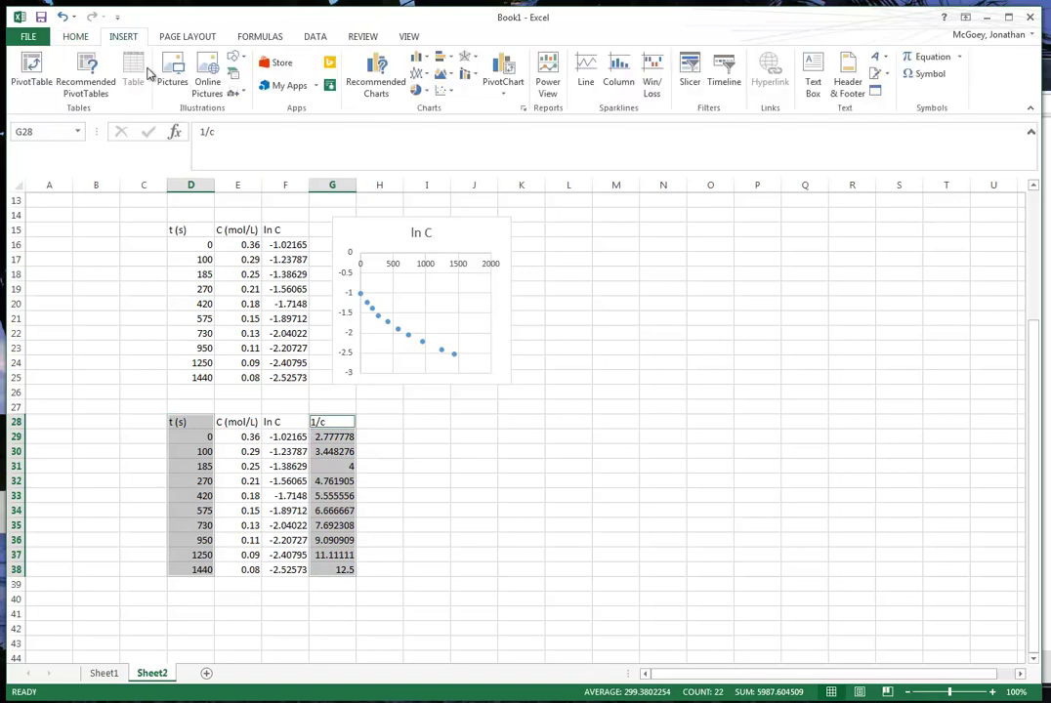
left_click(419, 73)
left_click(353, 248)
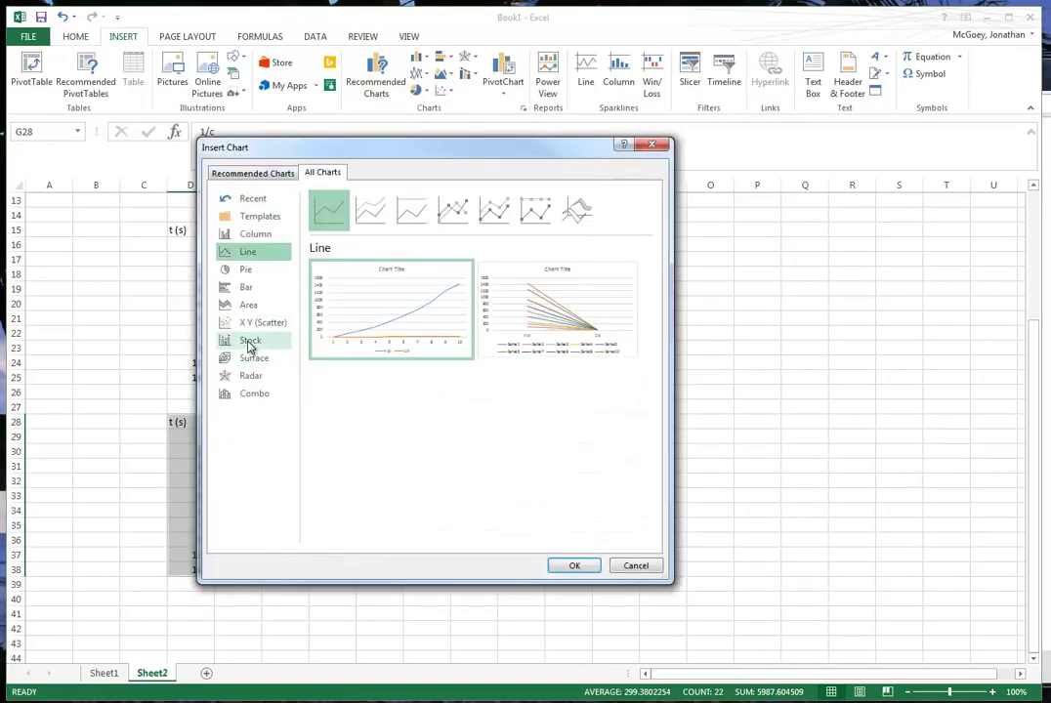
left_click(256, 323)
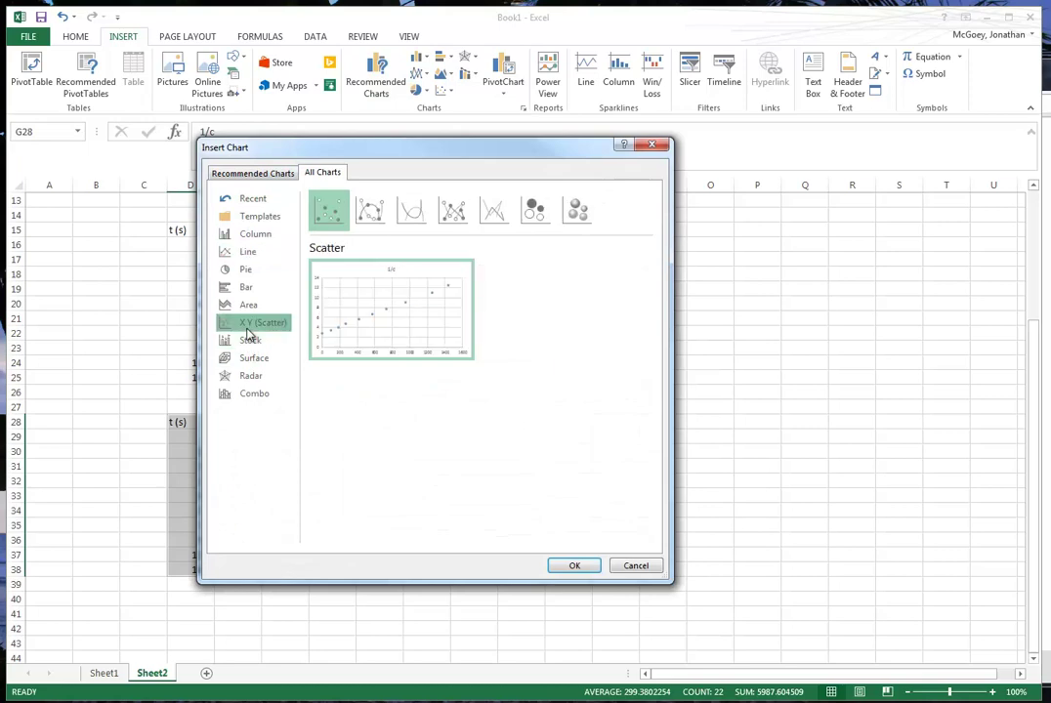
left_click(589, 570)
- Move the 1/c chart beside the third table, below the ln C chart, and shrink it slightly
left_click_drag(493, 343, 526, 402)
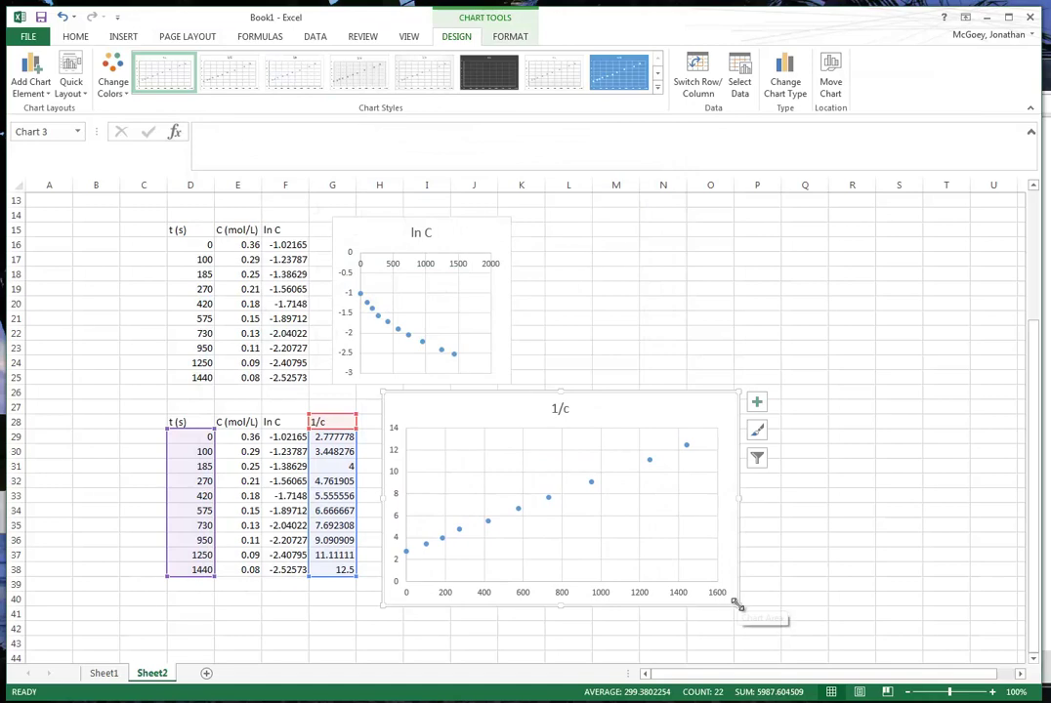
mouse_move(702, 583)
left_mouse_down()
mouse_move(621, 538)
mouse_move(622, 525)
mouse_move(684, 583)
left_mouse_up()
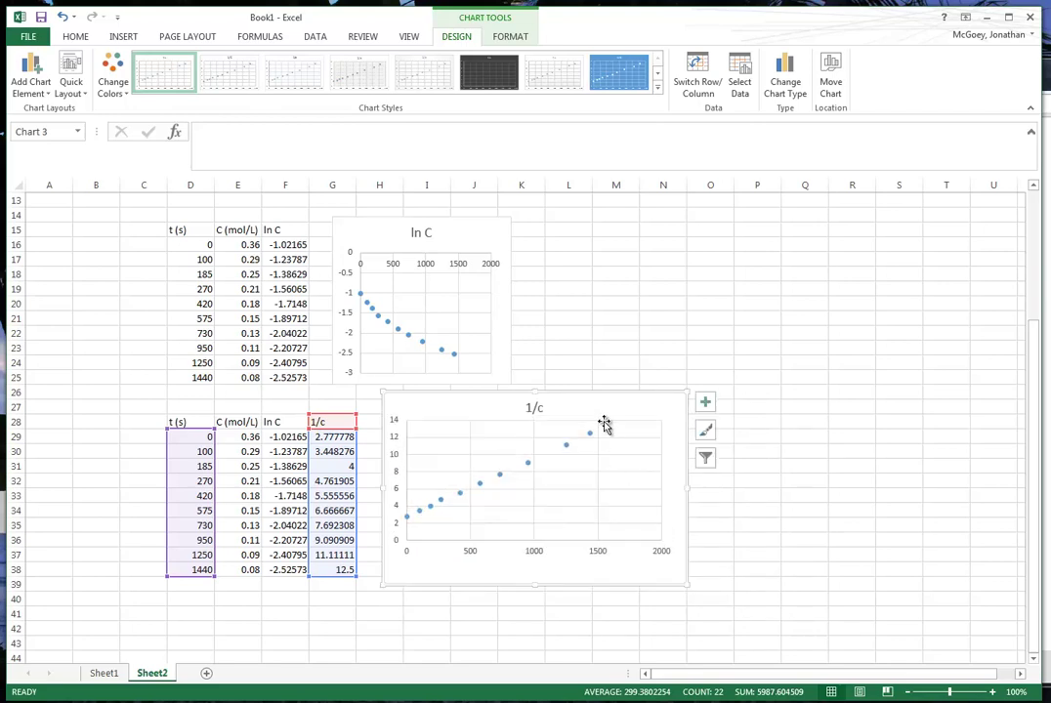
scroll(463, 444, "down", 2)
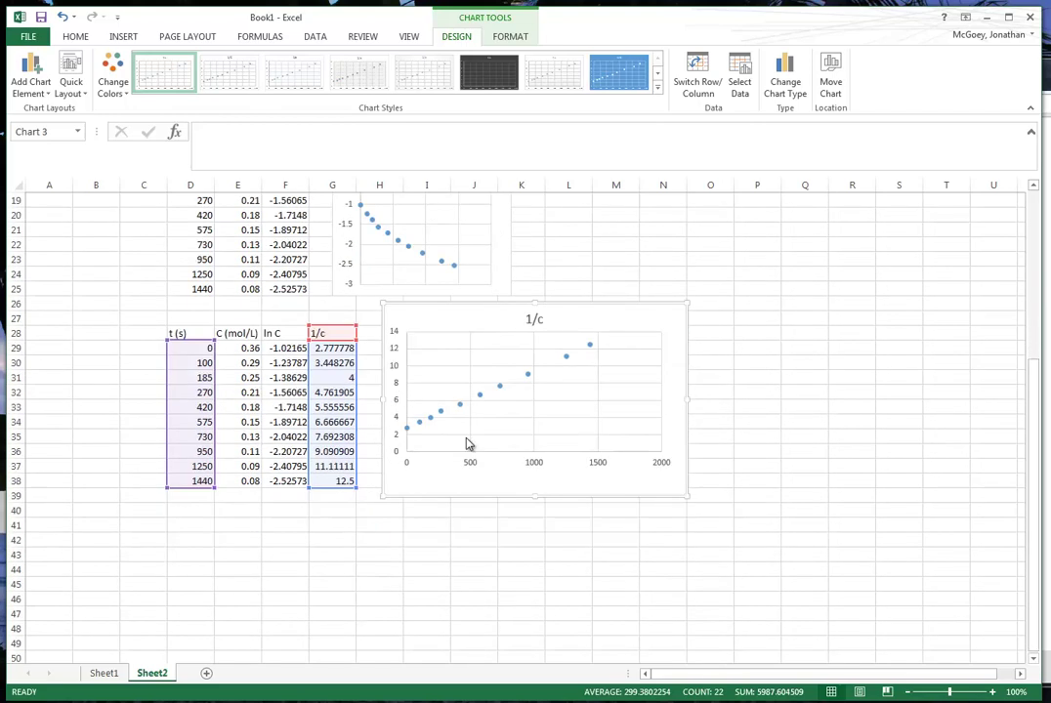
left_click(428, 582)
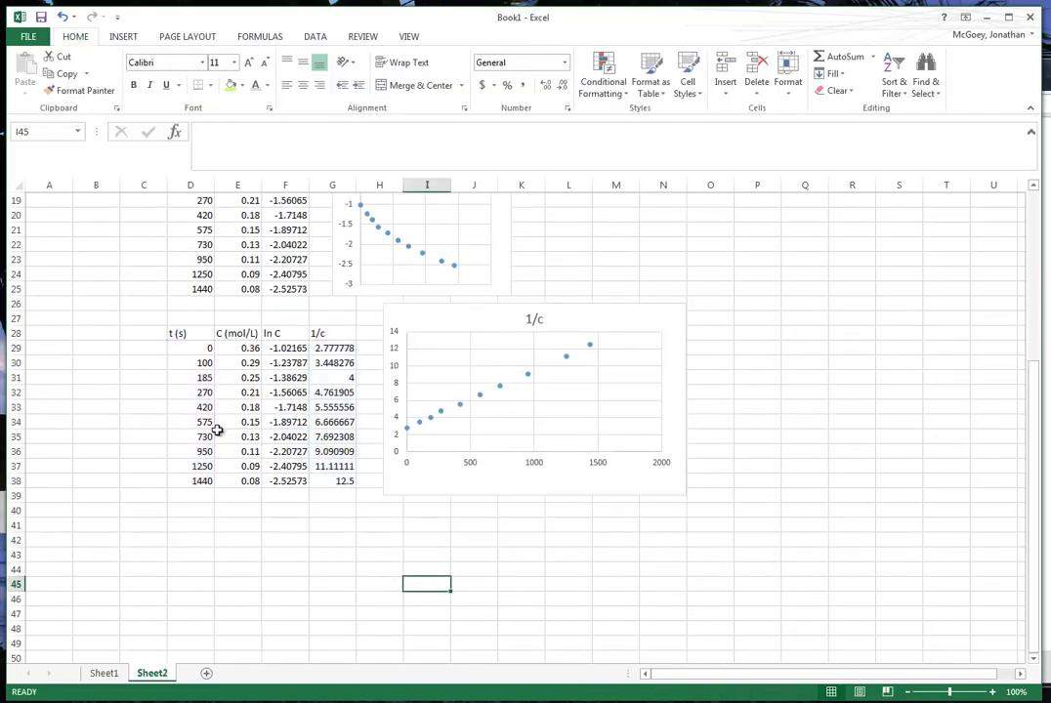
- Copy the table D28:G38 to a fourth table starting at D40
left_click_drag(179, 335, 323, 478)
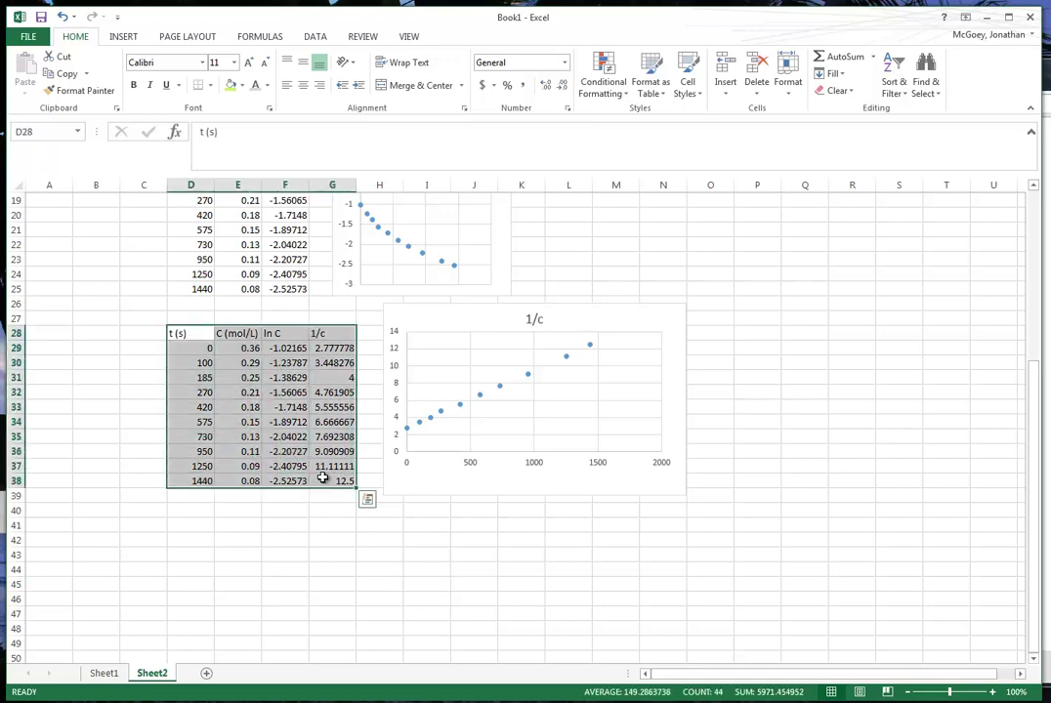
key("ctrl+c")
left_click(187, 511)
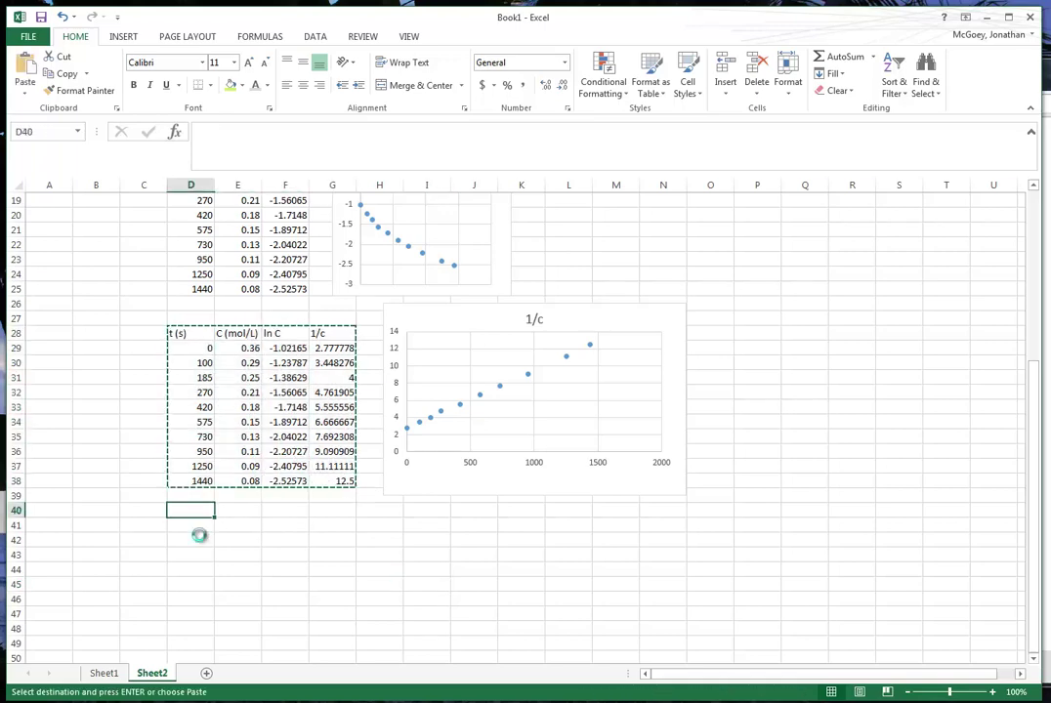
key("ctrl+v")
left_click(410, 552)
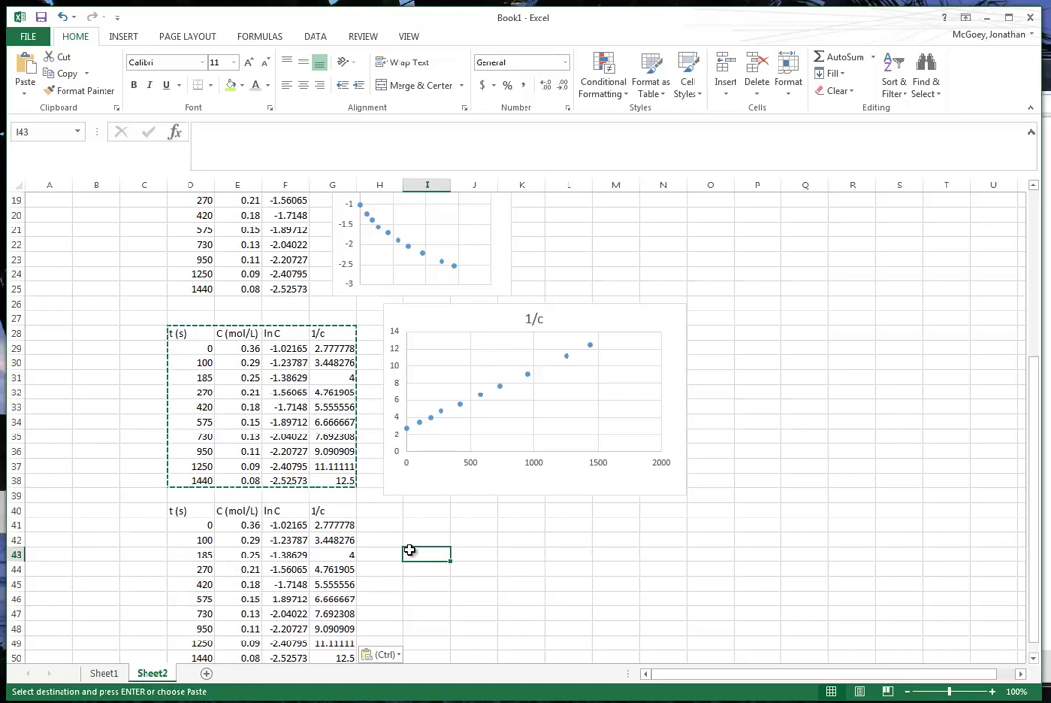
key("Escape")
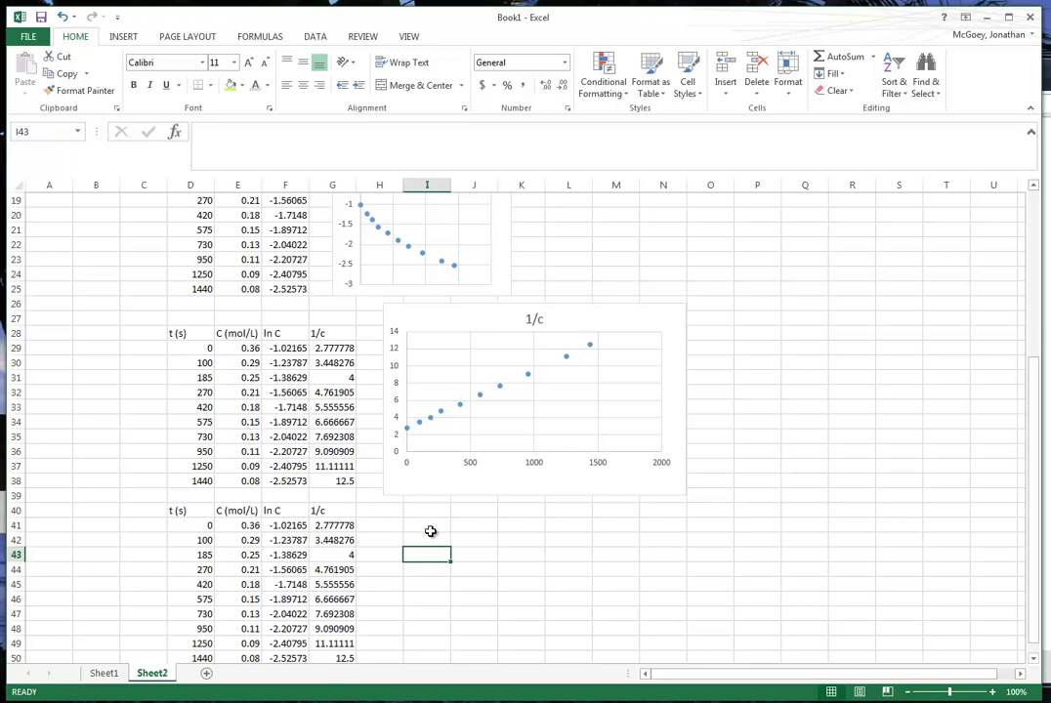
- Switch to the Chrome window with the Concentration vs Time graph and examine its average and instantaneous rate constructions
scroll(430, 534, "down", 3)
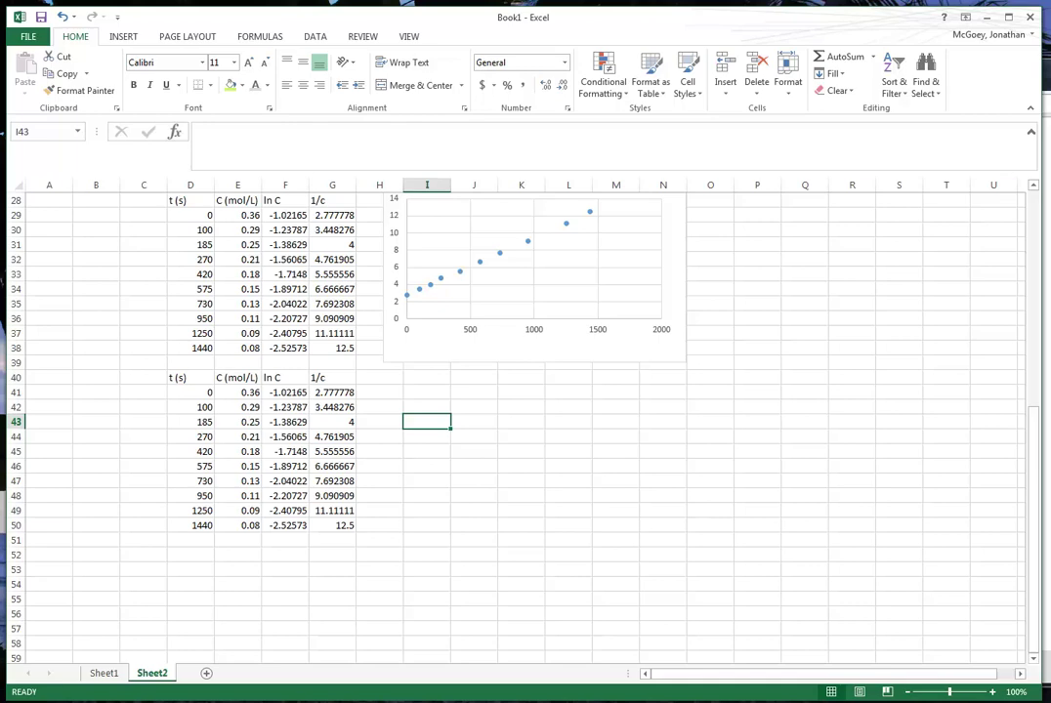
mouse_move(159, 697)
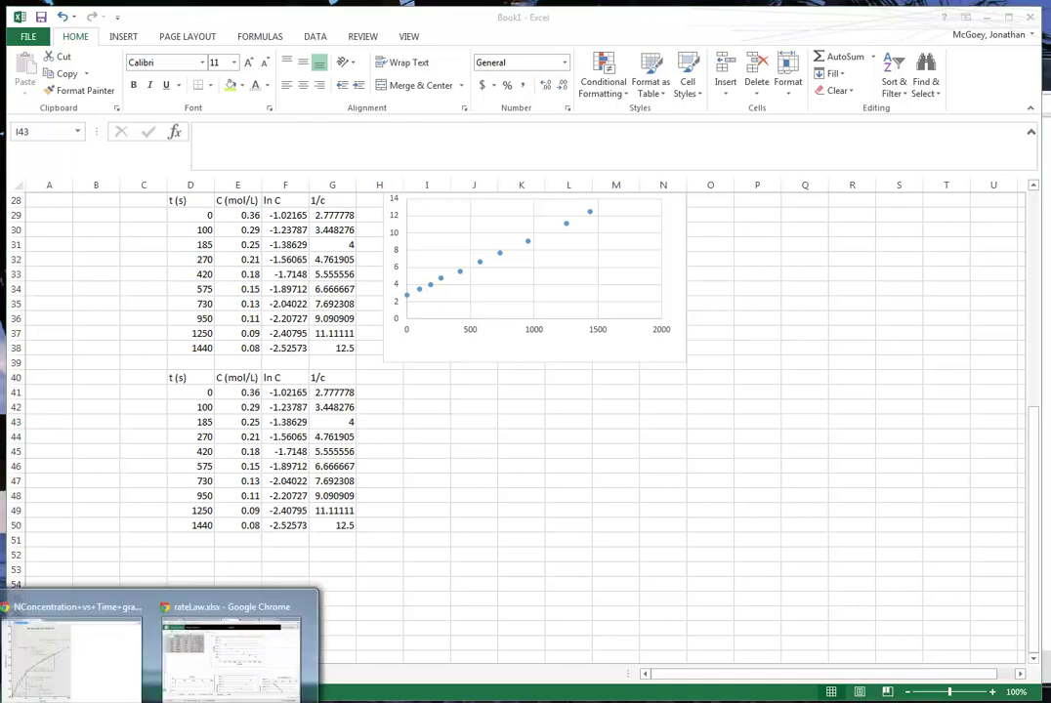
left_click(100, 668)
left_click_drag(420, 91, 738, 52)
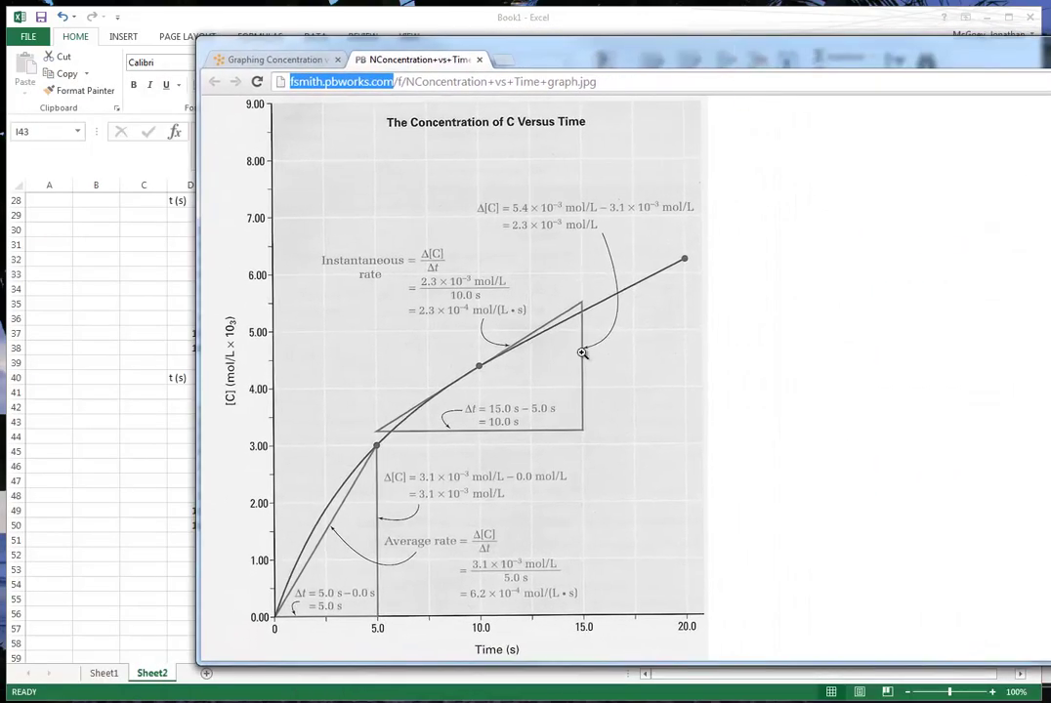
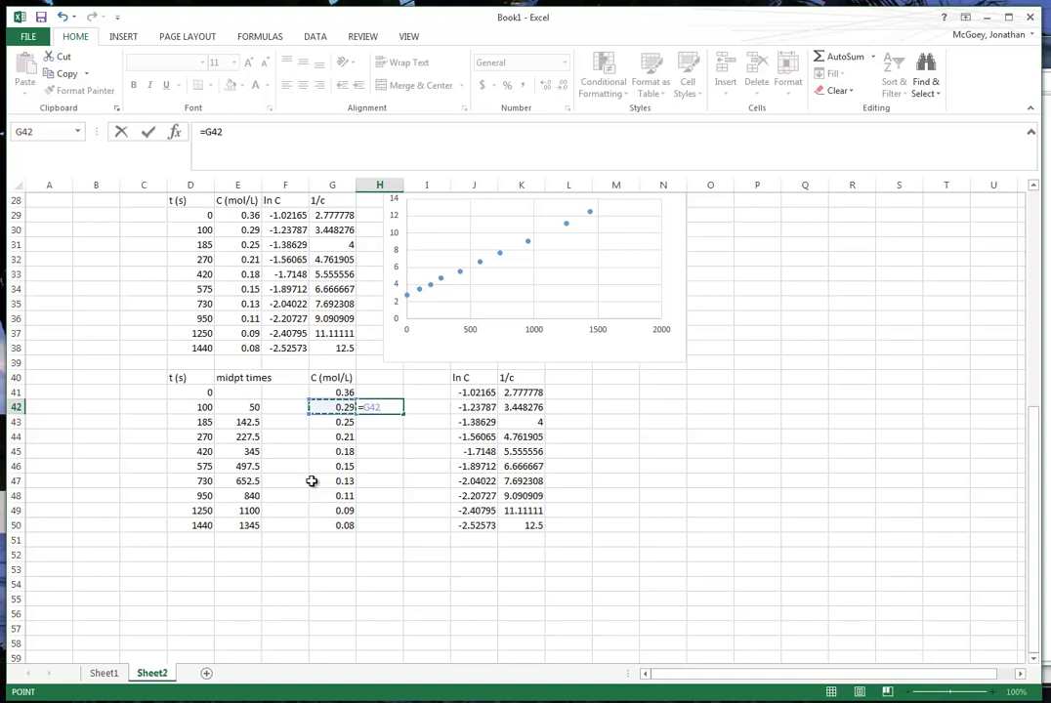
- Enter the formula =(G42-G41)/2 in H42, halving the difference between the first two concentrations
type("-")
key("Up")
key("Left")
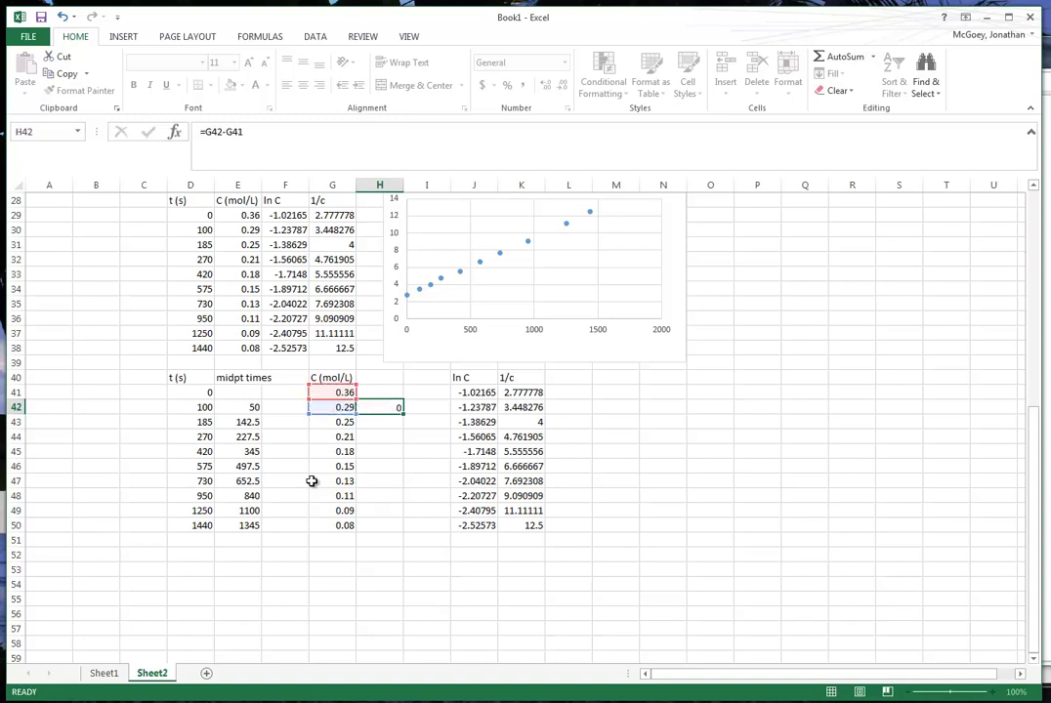
key("Return")
key("Up")
key("F2")
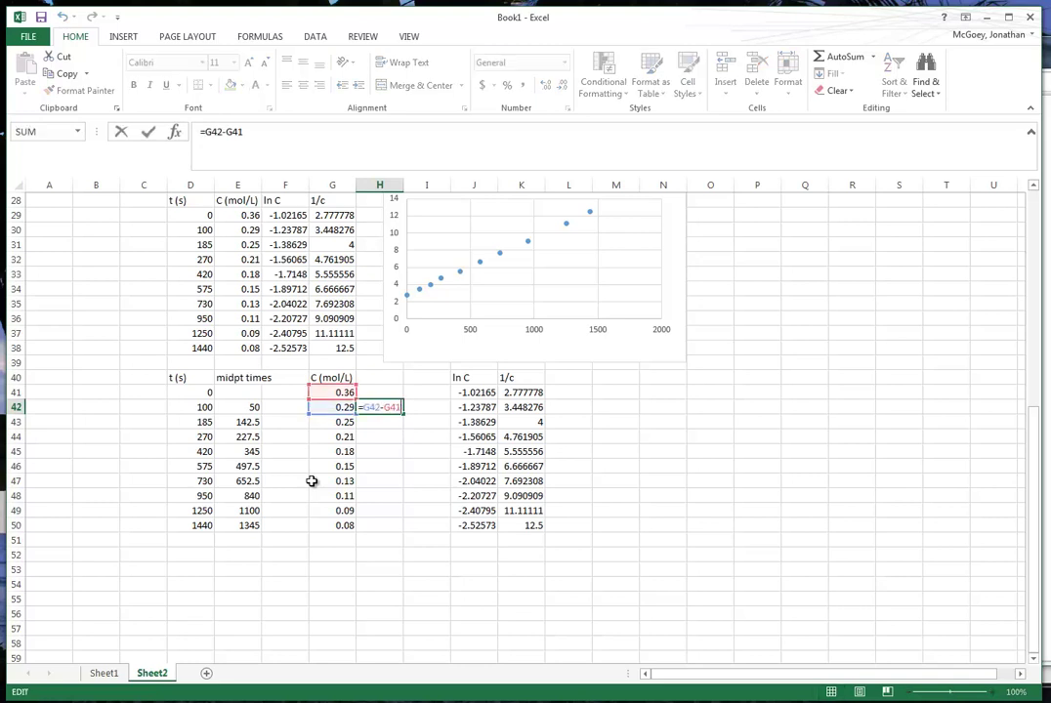
type(")")
type("(")
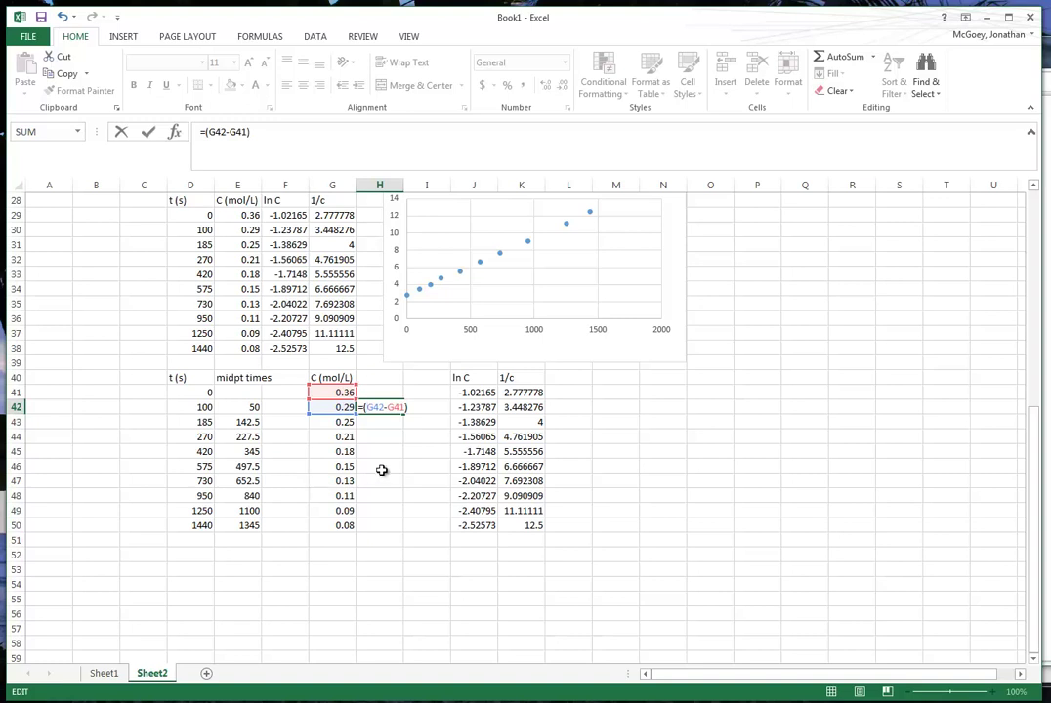
type("/2")
key("Return")
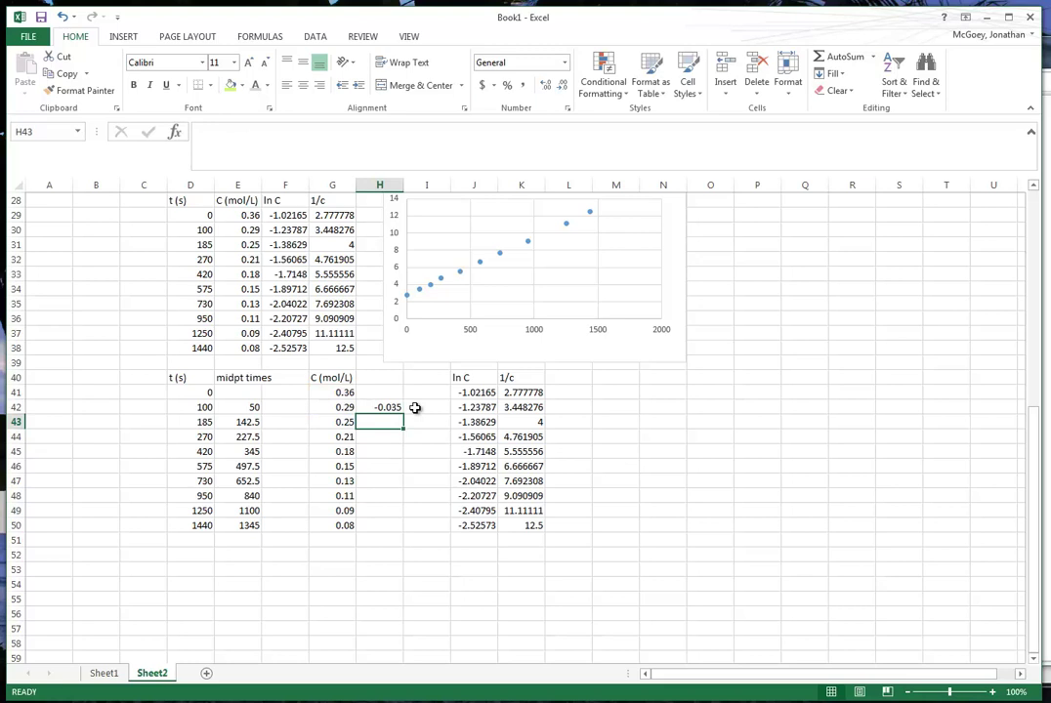
- Enclose the H42 formula in an outer pair of parentheses so it reads =((G42-G41)/2)
key("Up")
key("Up")
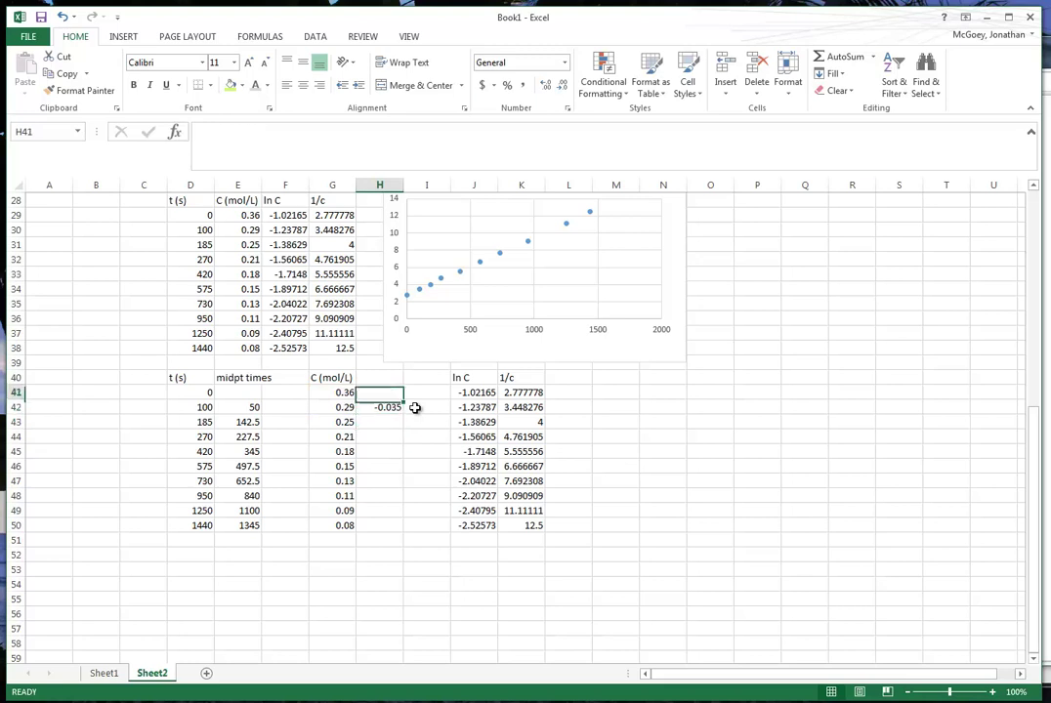
key("Left")
key("Down")
key("Right")
key("F2")
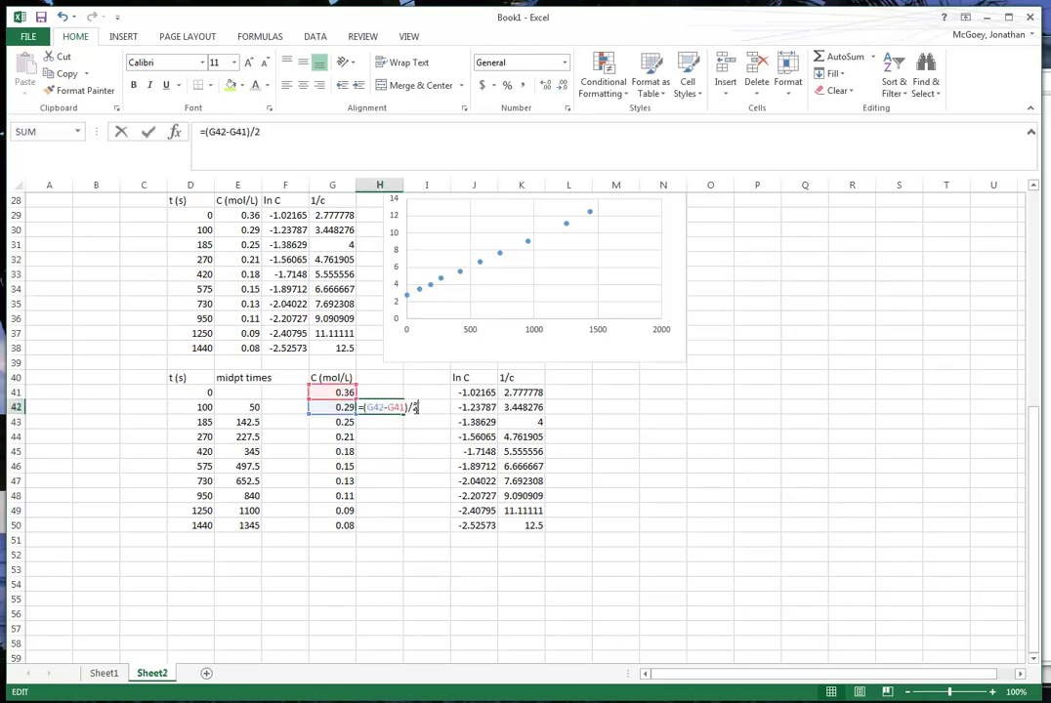
type(")")
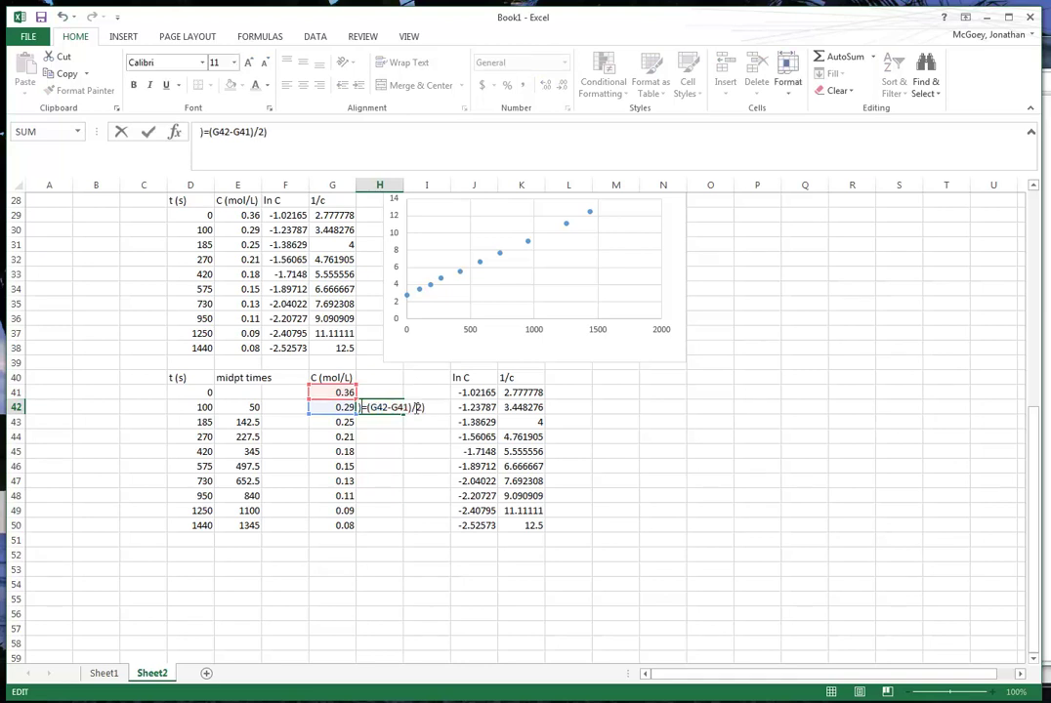
key("Home")
type(")")
key("BackSpace")
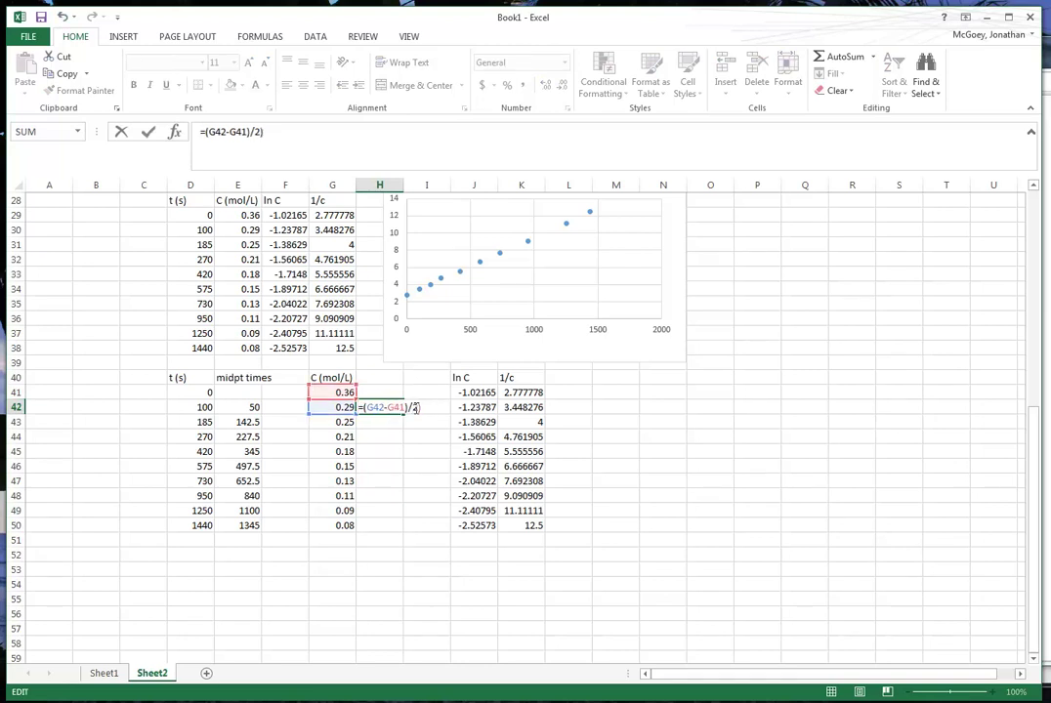
type("(")
key("BackSpace")
key("Right")
type("(")
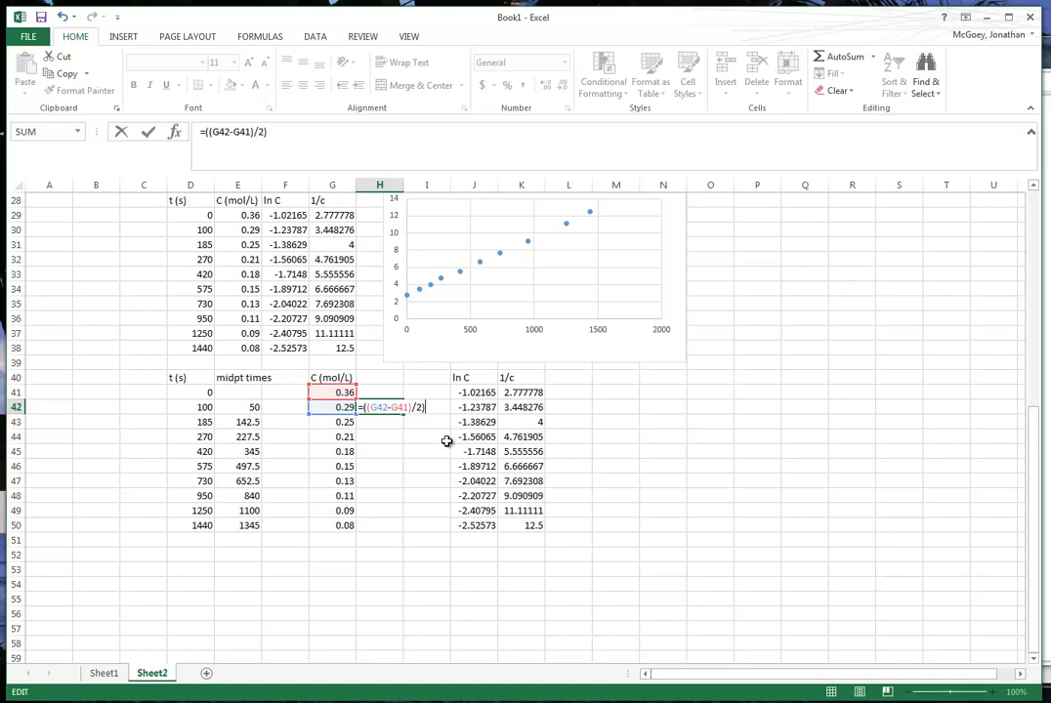
left_click(332, 392)
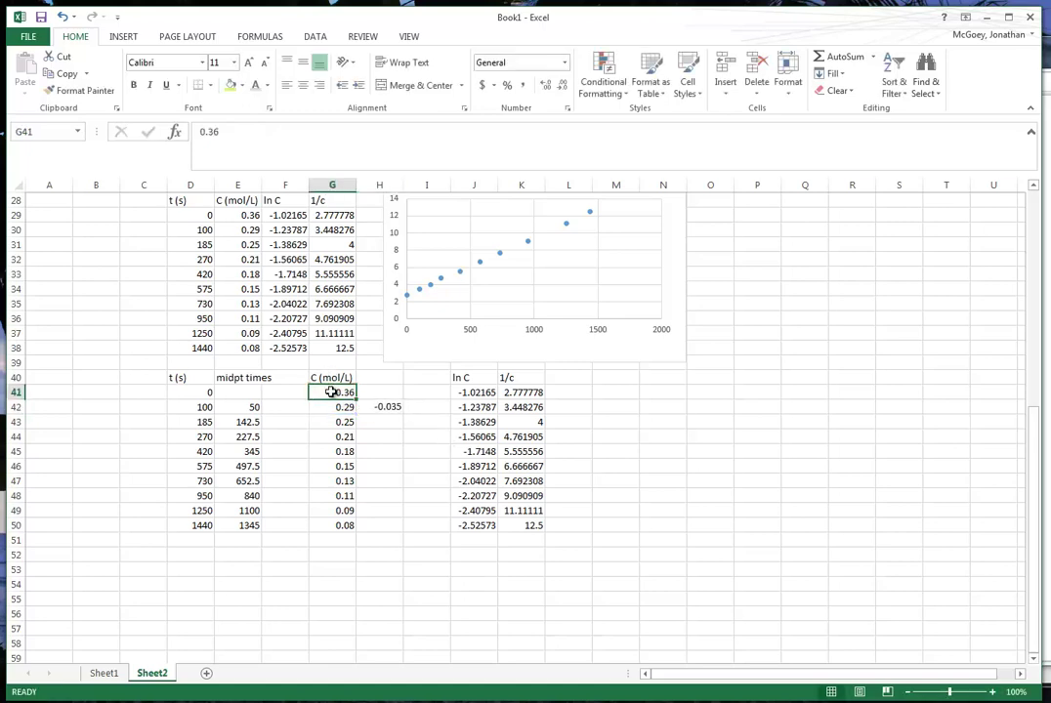
- Clear the formula from H42
left_click(383, 408)
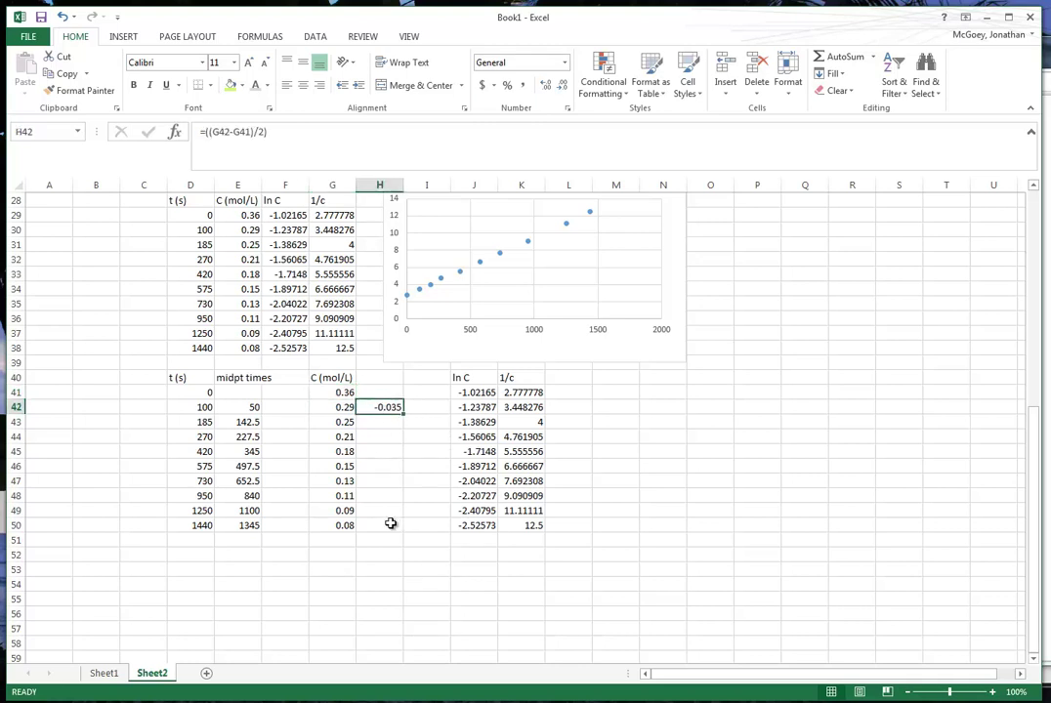
key("Delete")
left_click(352, 425)
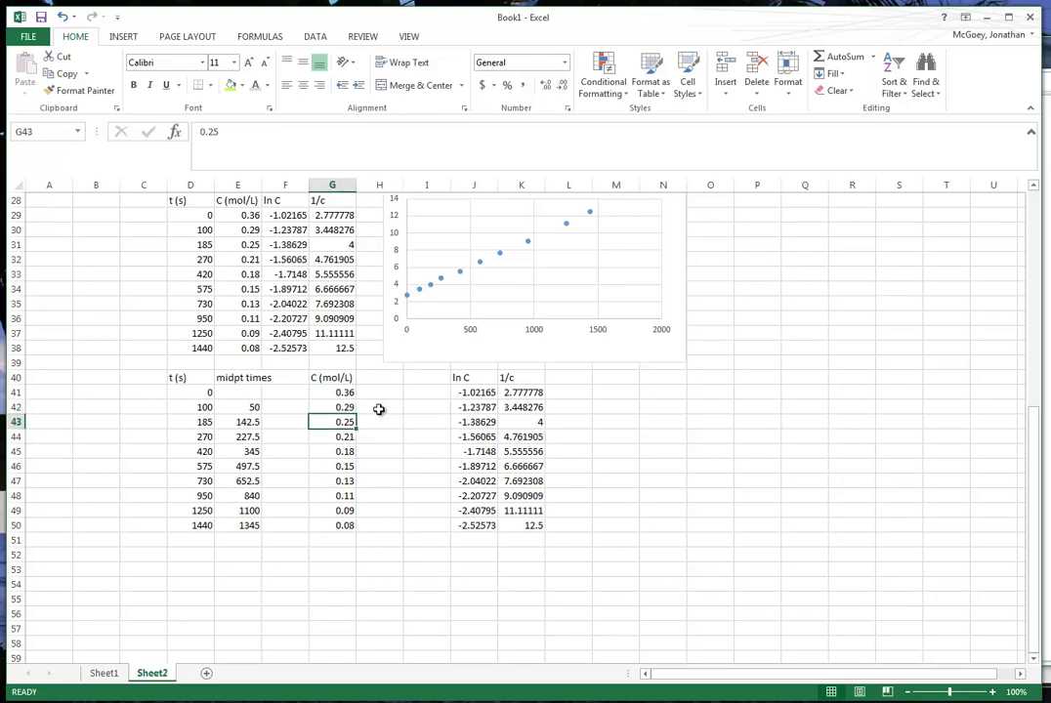
- Enter the formula =(G42-G41)/2 in the empty cell H42 of the fourth table
left_click(379, 409)
type("=")
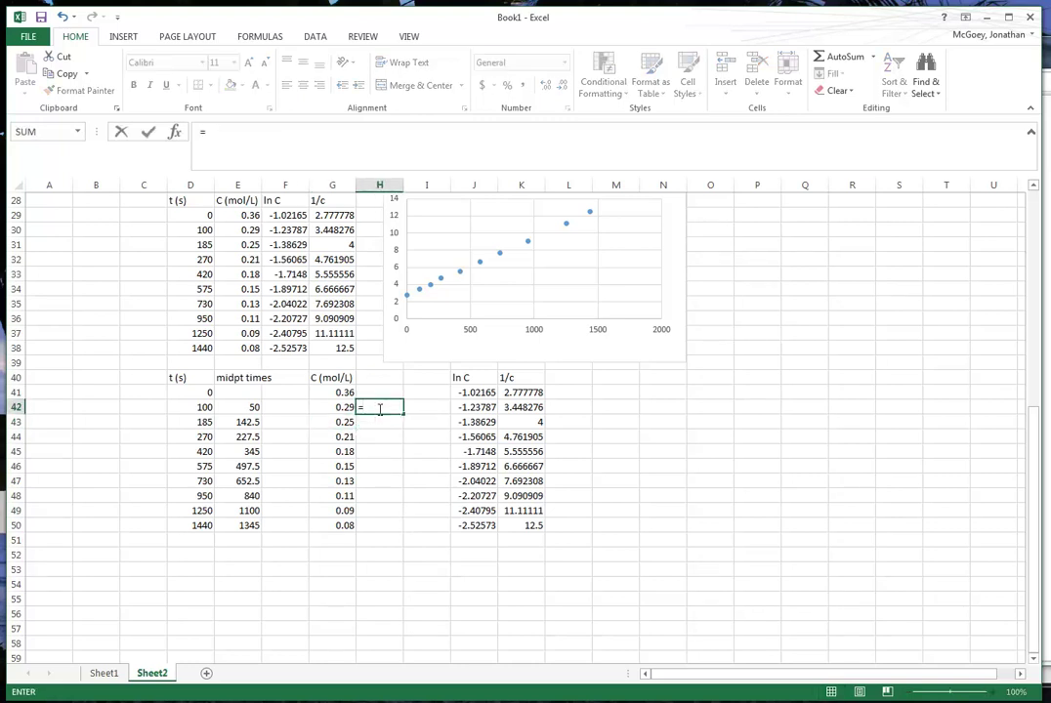
type("(")
left_click(333, 406)
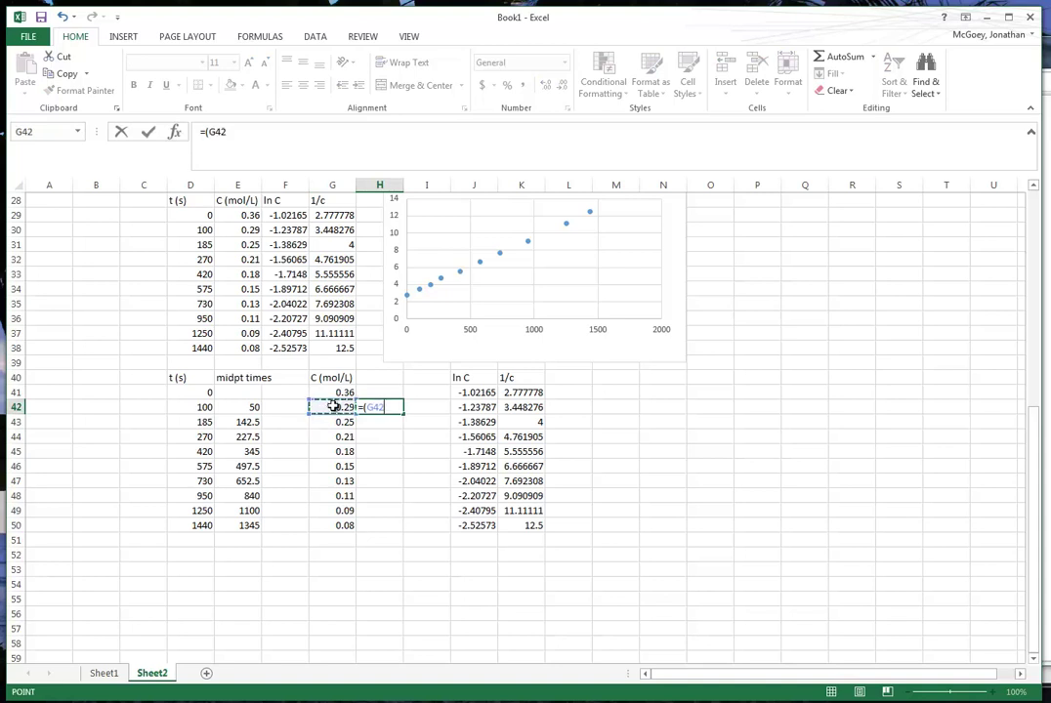
type("-")
left_click(343, 392)
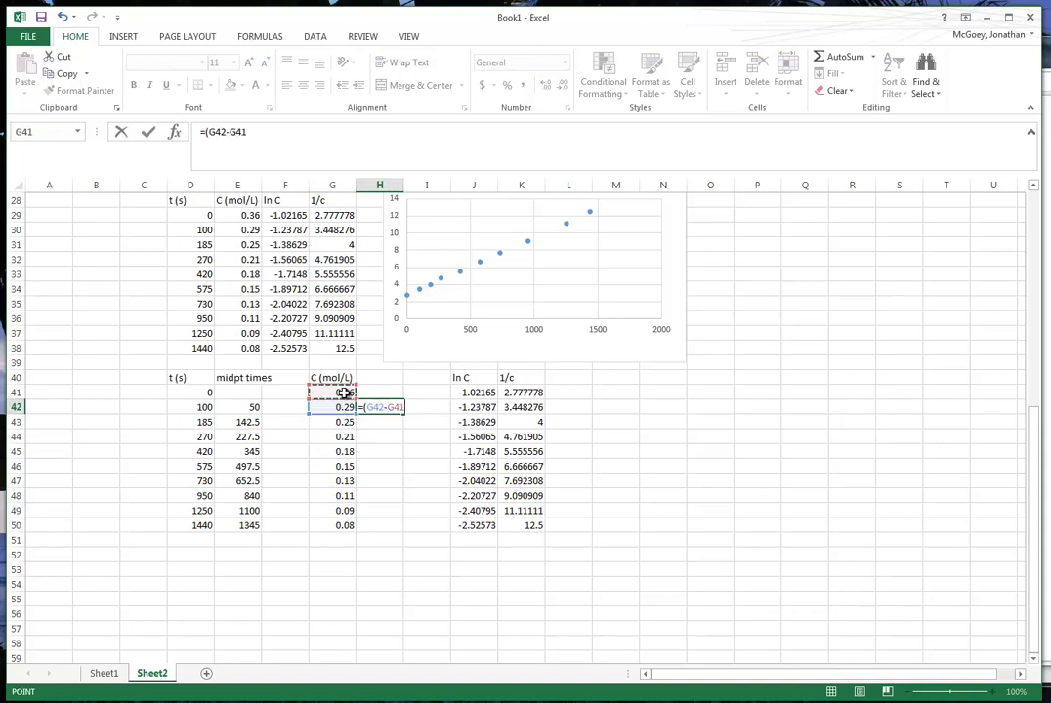
type(")/2")
key("ctrl+Return")
- Extend the H42 formula to =((G42-G41)/2)+G41 to calculate the midpoint concentration
key("F2")
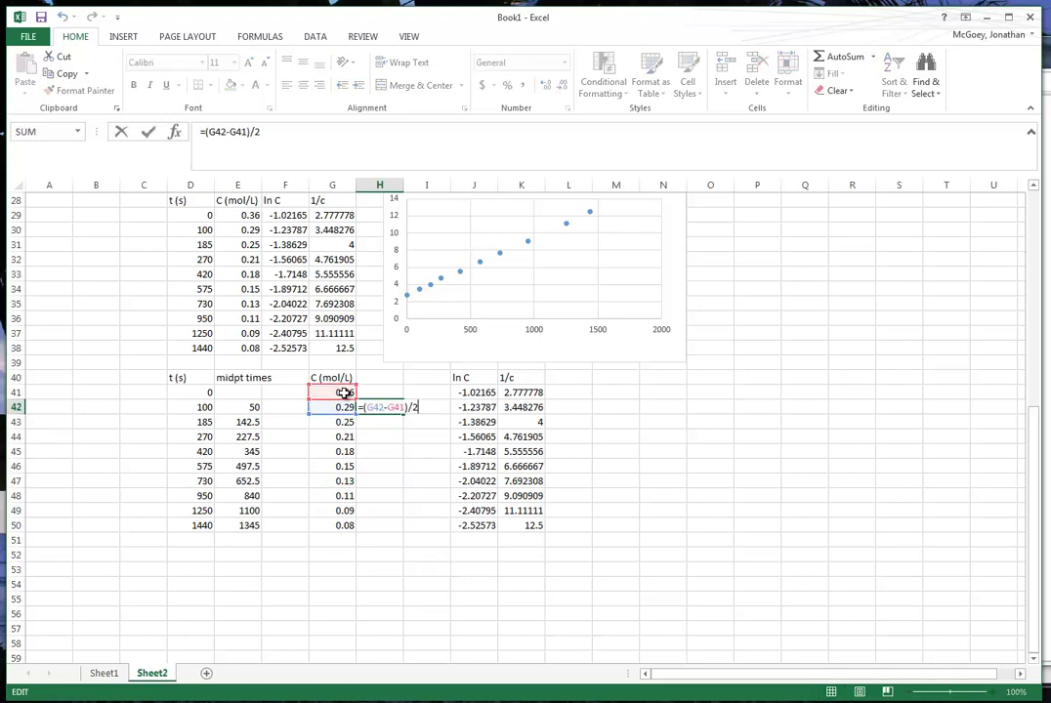
type(")")
type("(")
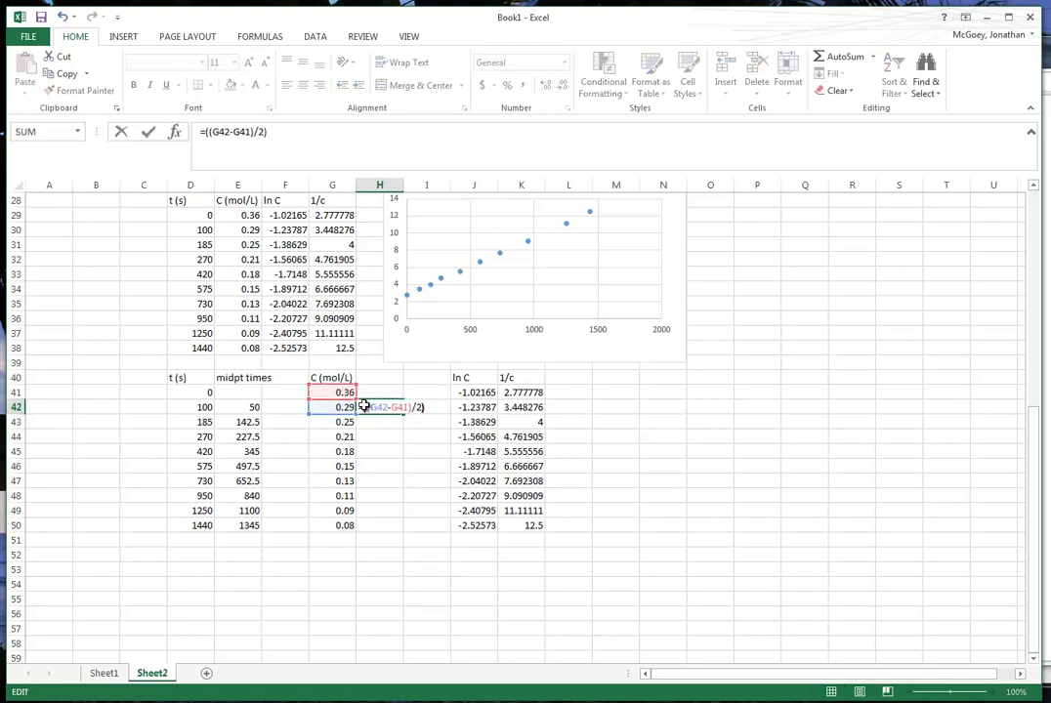
key("ctrl+Return")
double_click(363, 406)
type("+")
left_click(344, 391)
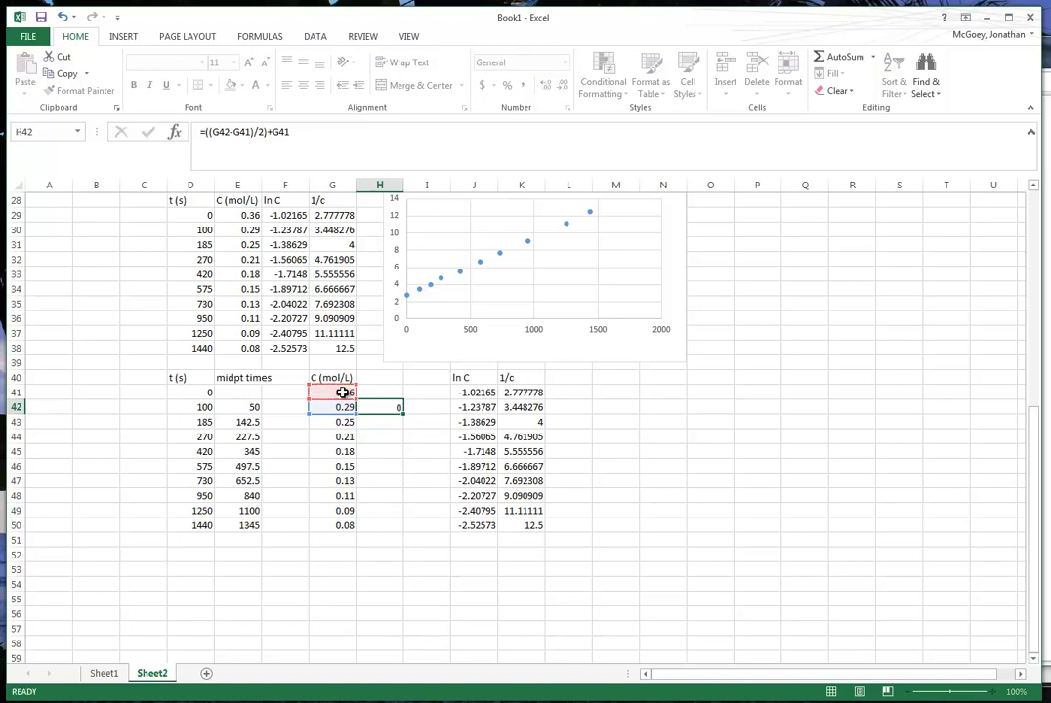
key("Return")
key("Up")
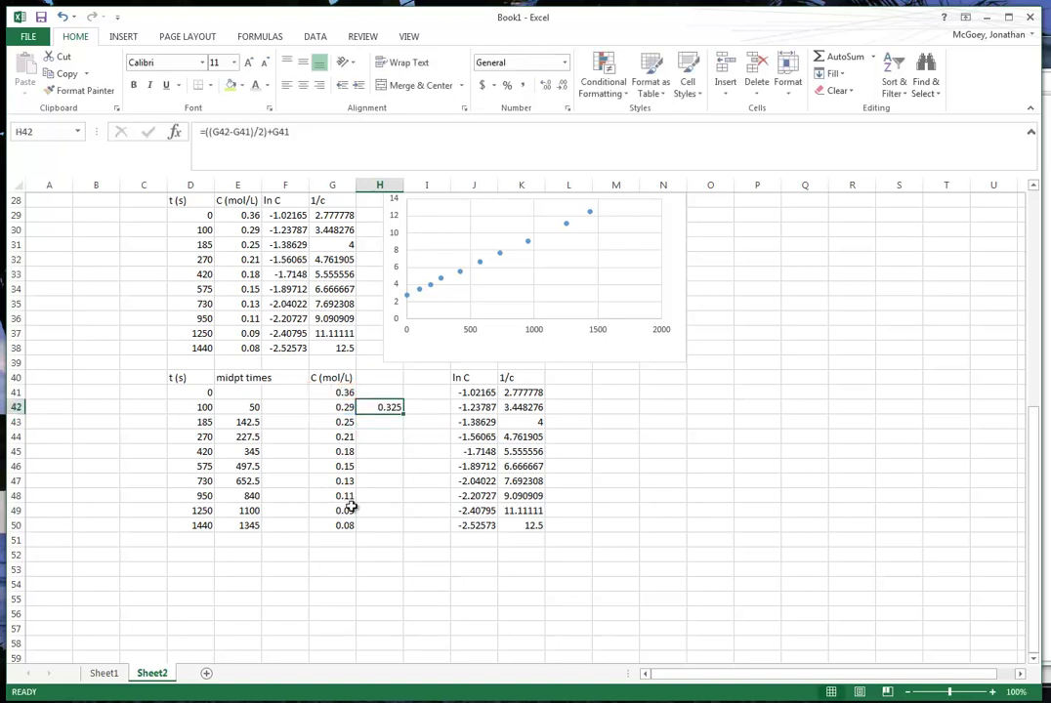
- Copy the midpoint concentration formula from H42 into H43 and fill it down through H50
key("ctrl+c")
left_click(375, 420)
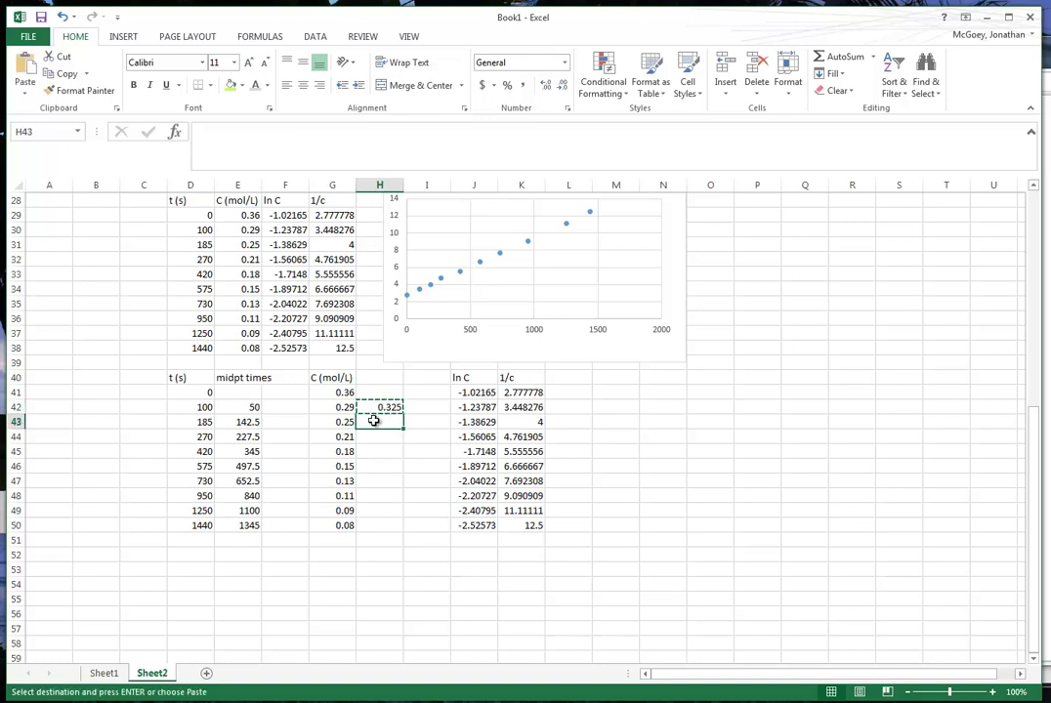
key("ctrl+v")
key("Escape")
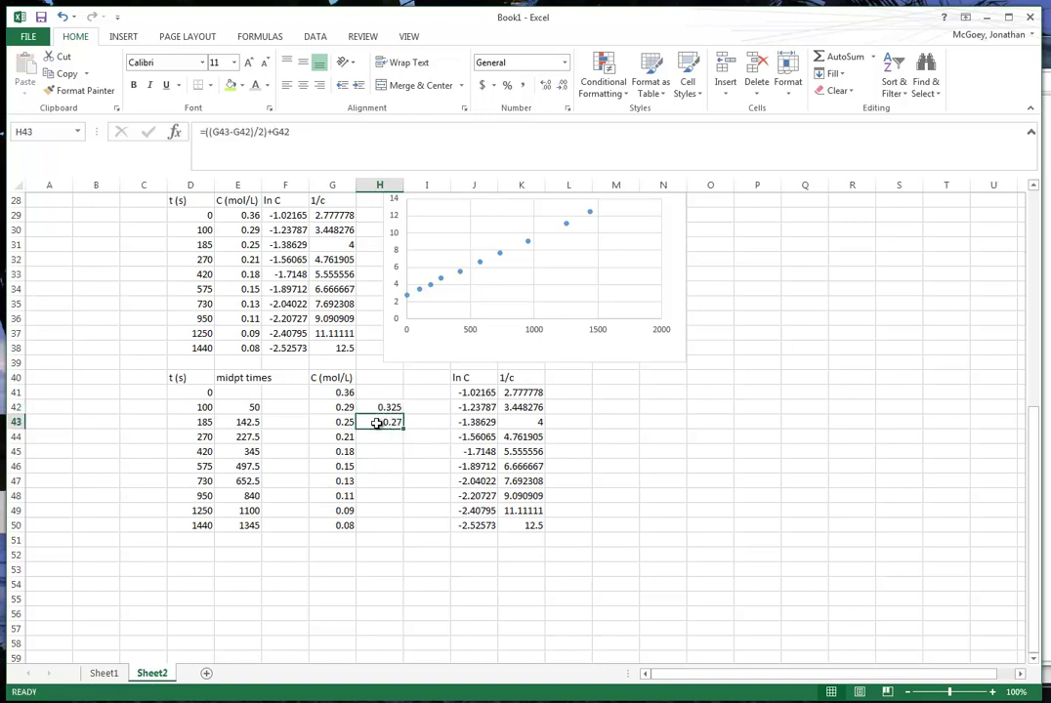
left_click(348, 409)
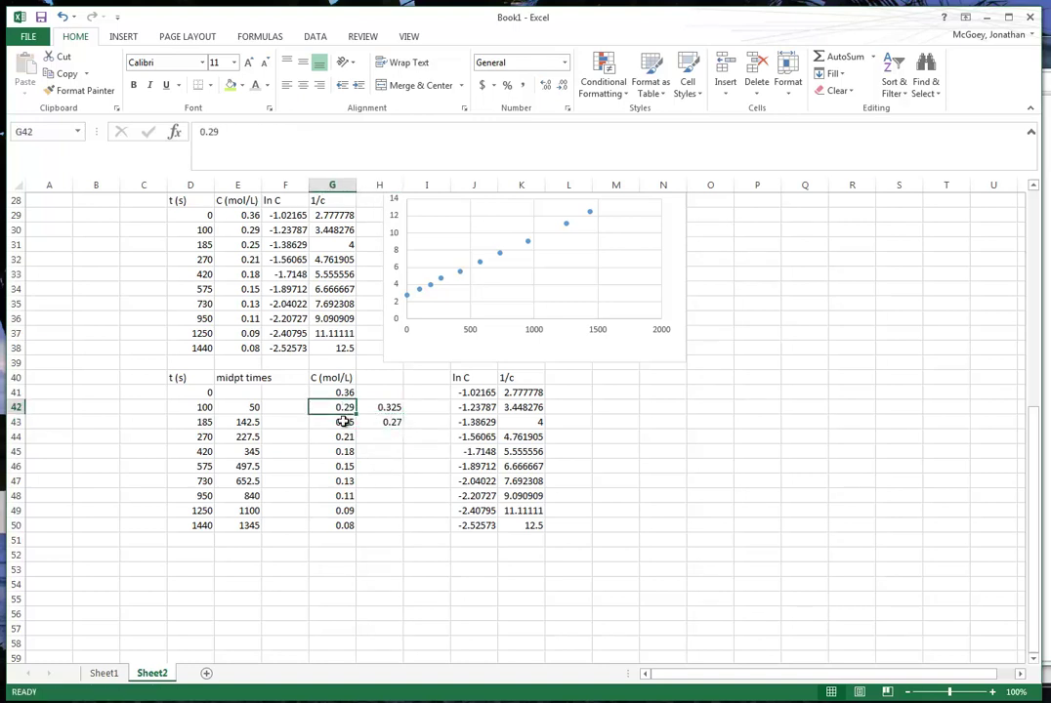
left_click(349, 422)
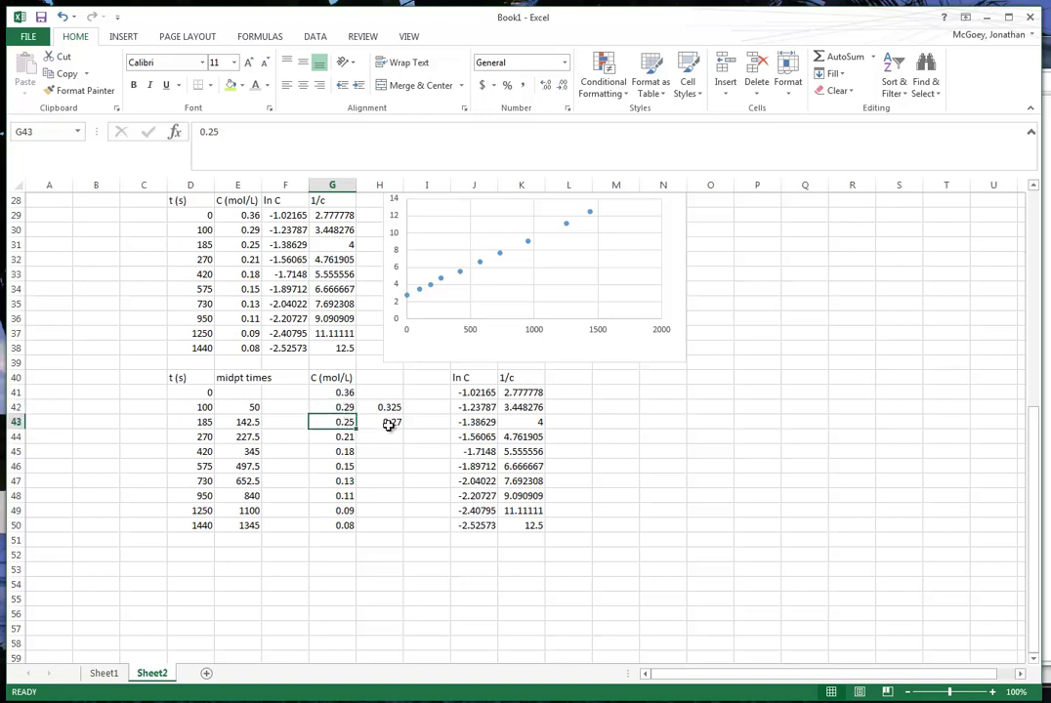
left_click(392, 426)
left_click_drag(401, 430, 403, 532)
- Label the midpoint concentration column with the header "mdpt conc" in H40
left_click(373, 377)
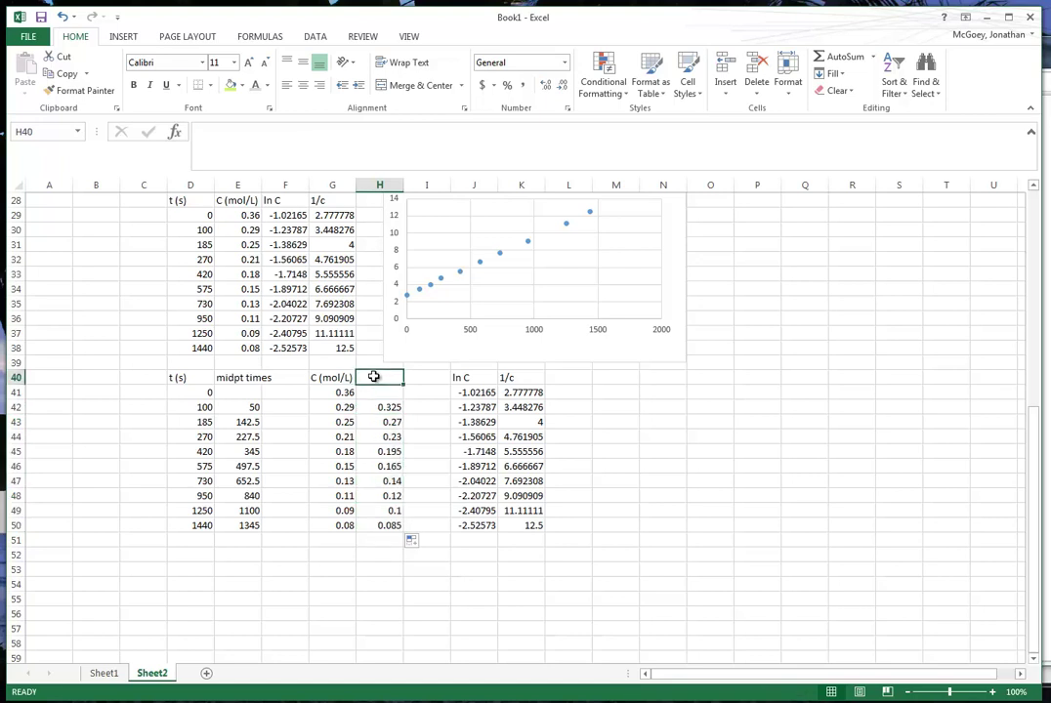
type("mdpt")
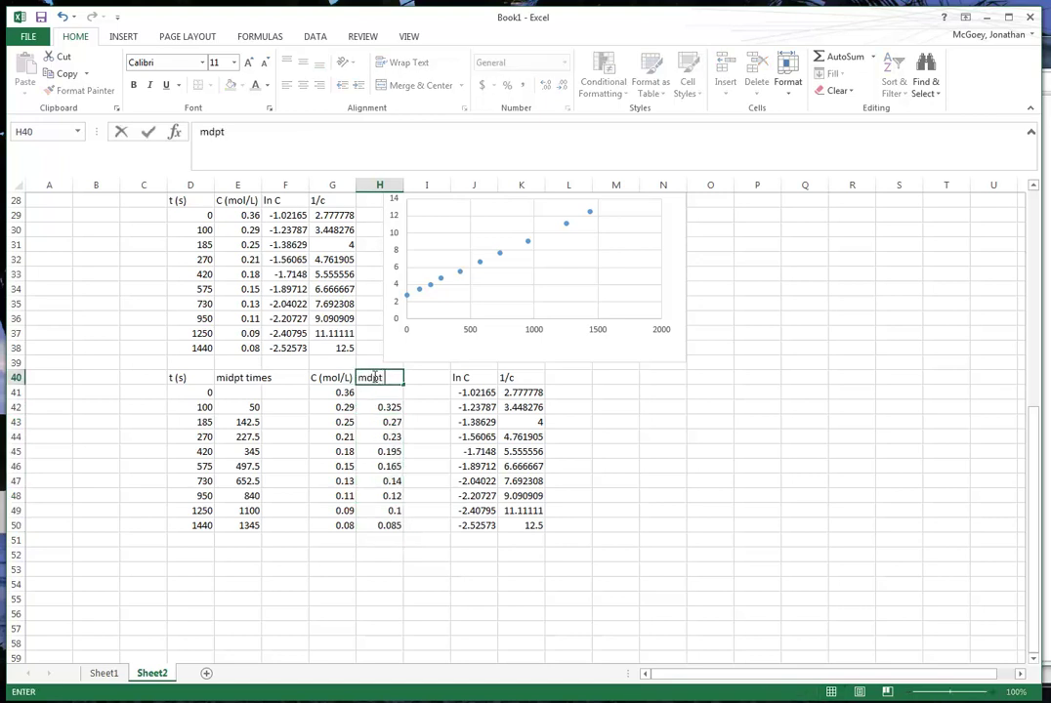
type(" conc")
key("ctrl+Return")
key("Down")
key("Down")
key("Down")
key("Down")
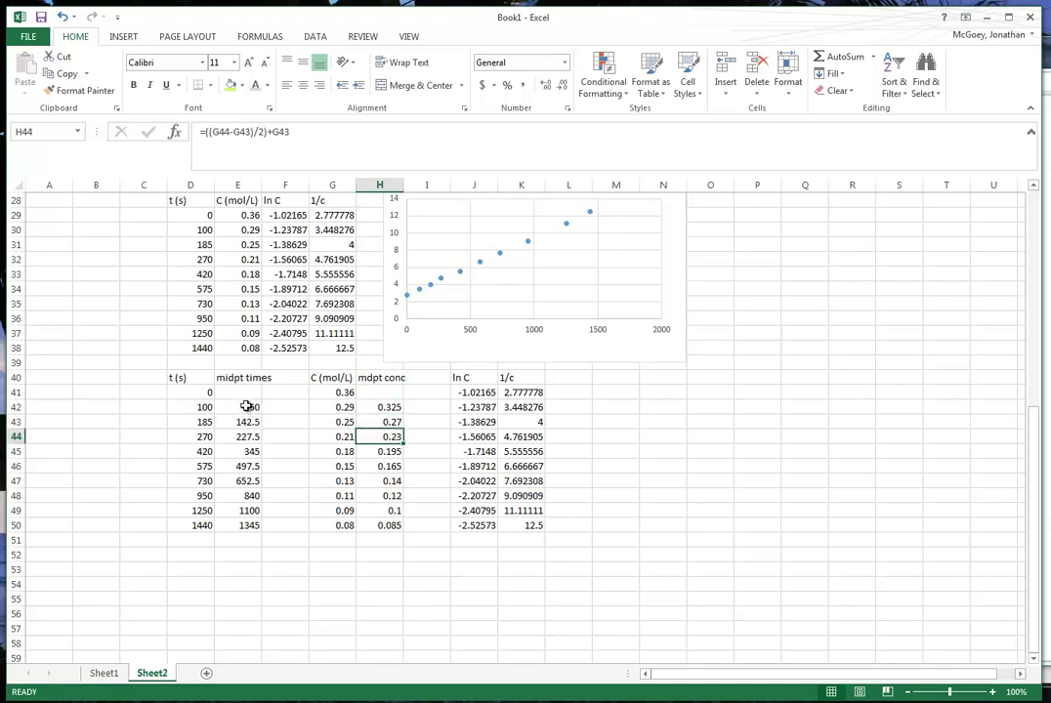
- Insert a markers-only XY scatter chart of midpoint concentrations H42:H50 against midpoint times E42:E50
left_click_drag(247, 407, 251, 525)
key("ctrl+v")
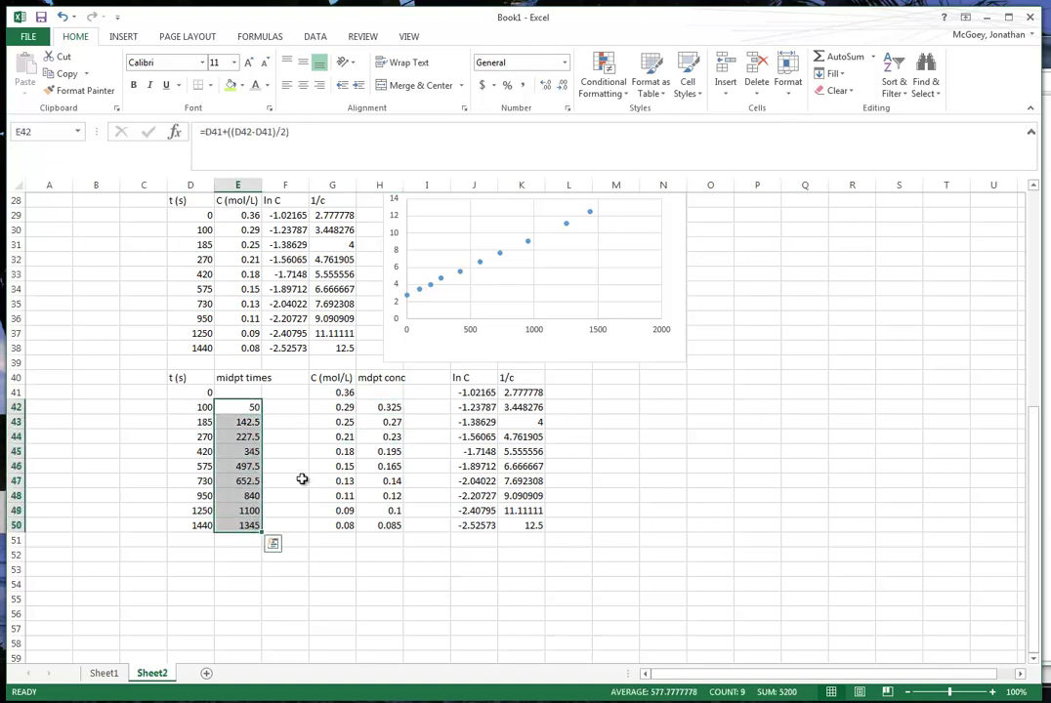
left_click_drag(389, 406, 388, 526, "ctrl")
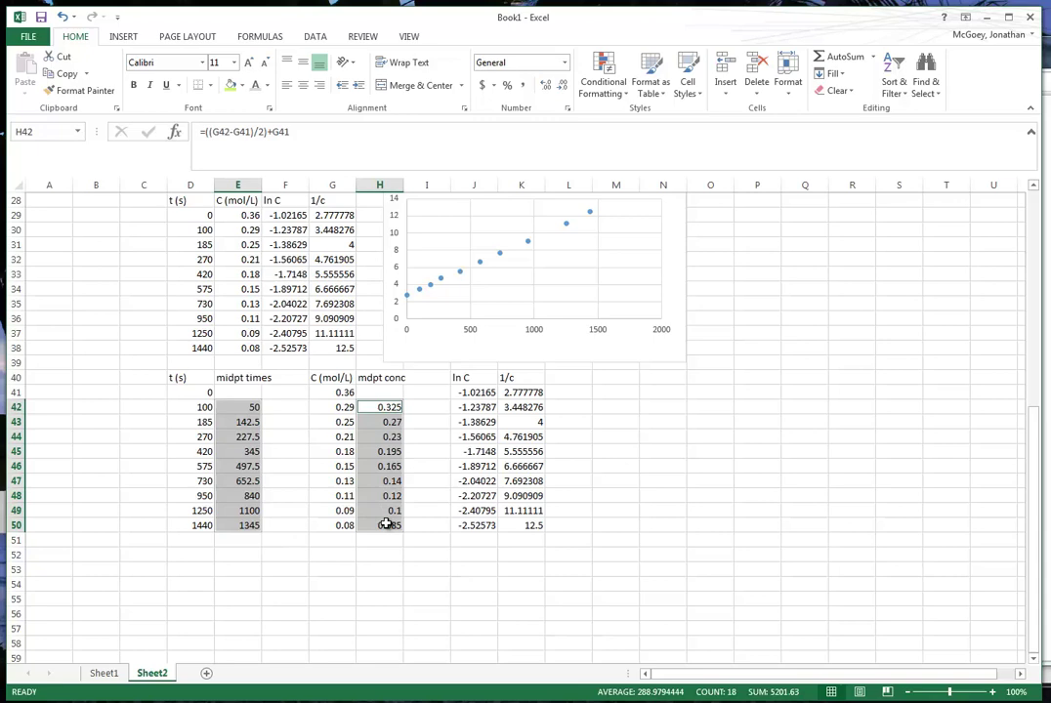
left_click(127, 39)
left_click(422, 78)
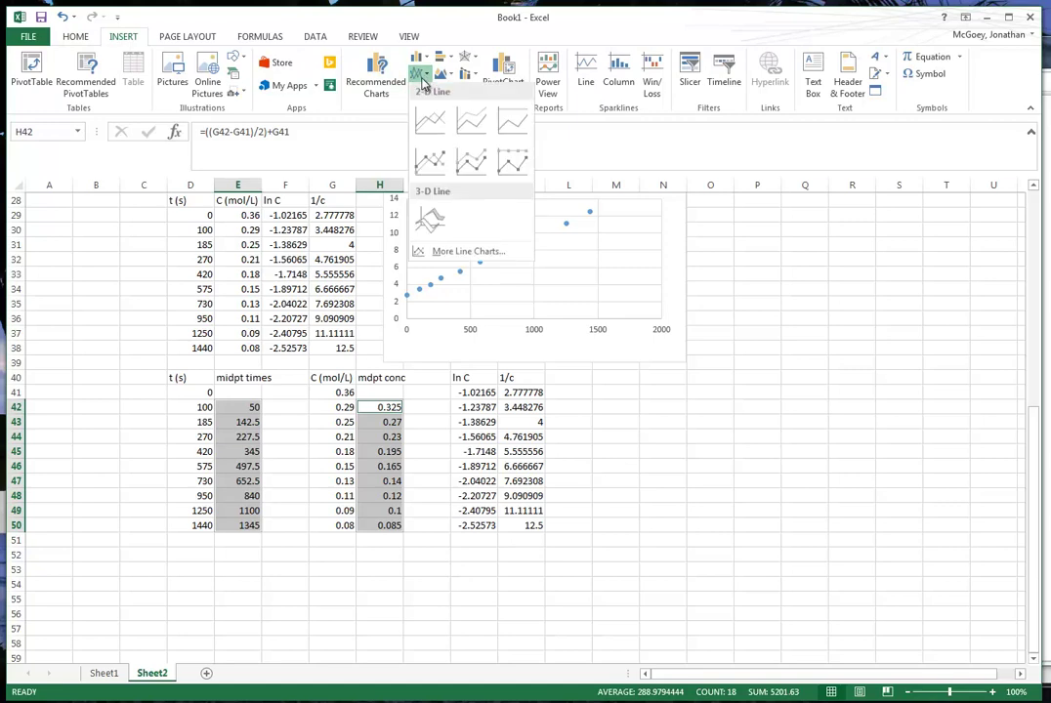
left_click(444, 252)
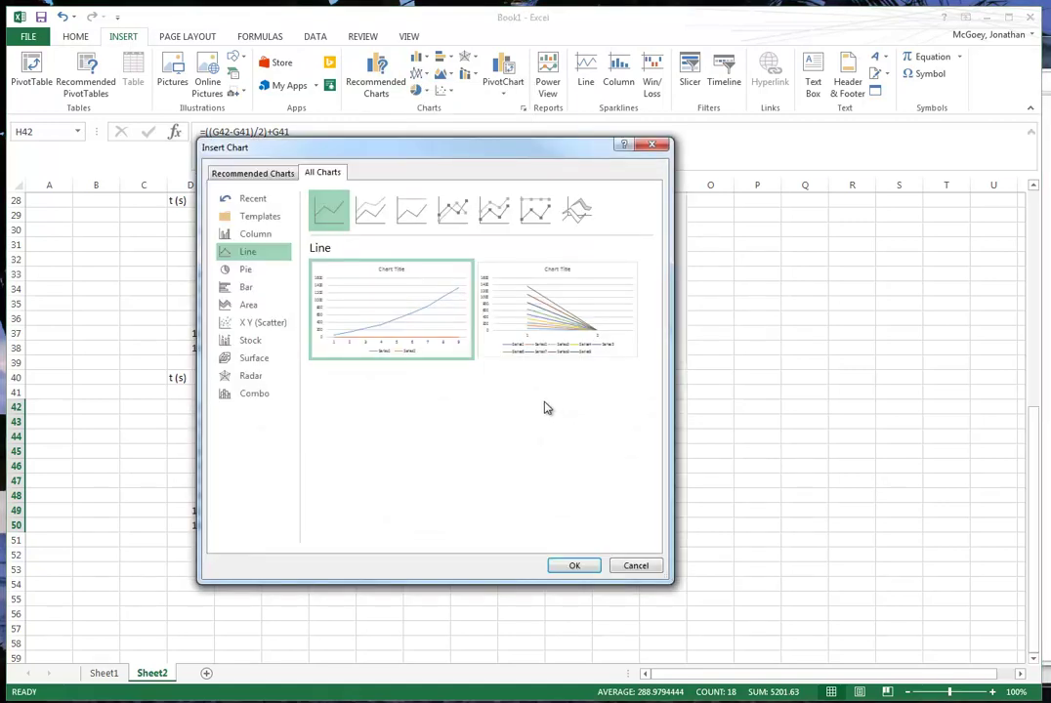
left_click(249, 323)
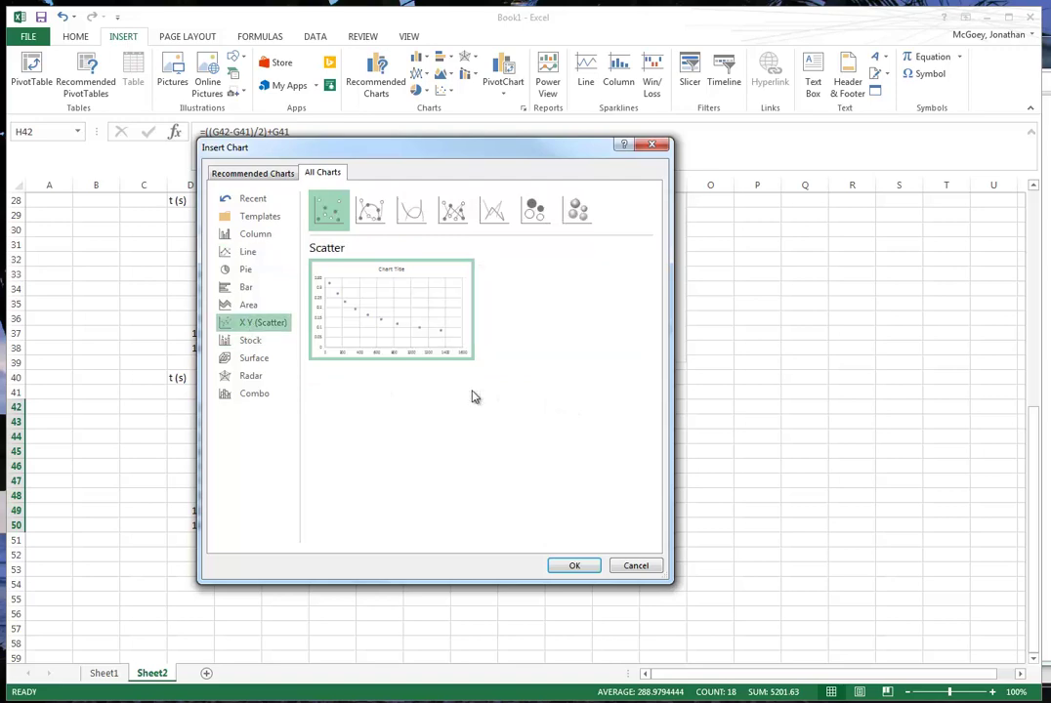
left_click(584, 567)
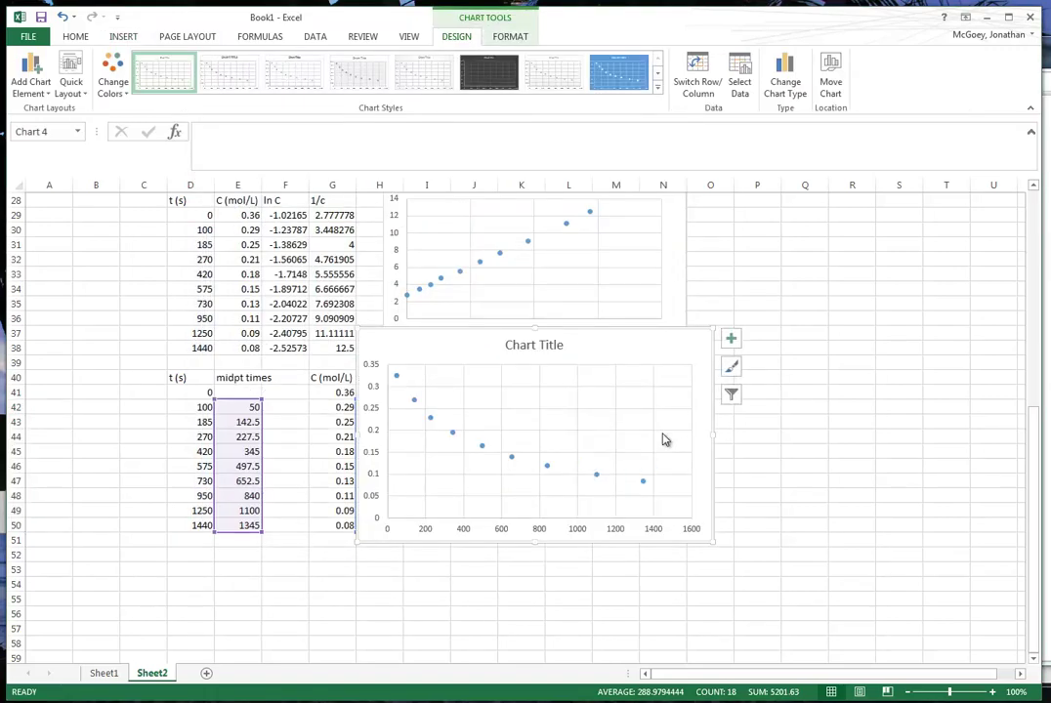
- Add minor gridlines for both the horizontal and vertical axes of the new midpoint scatter chart
left_click(481, 447)
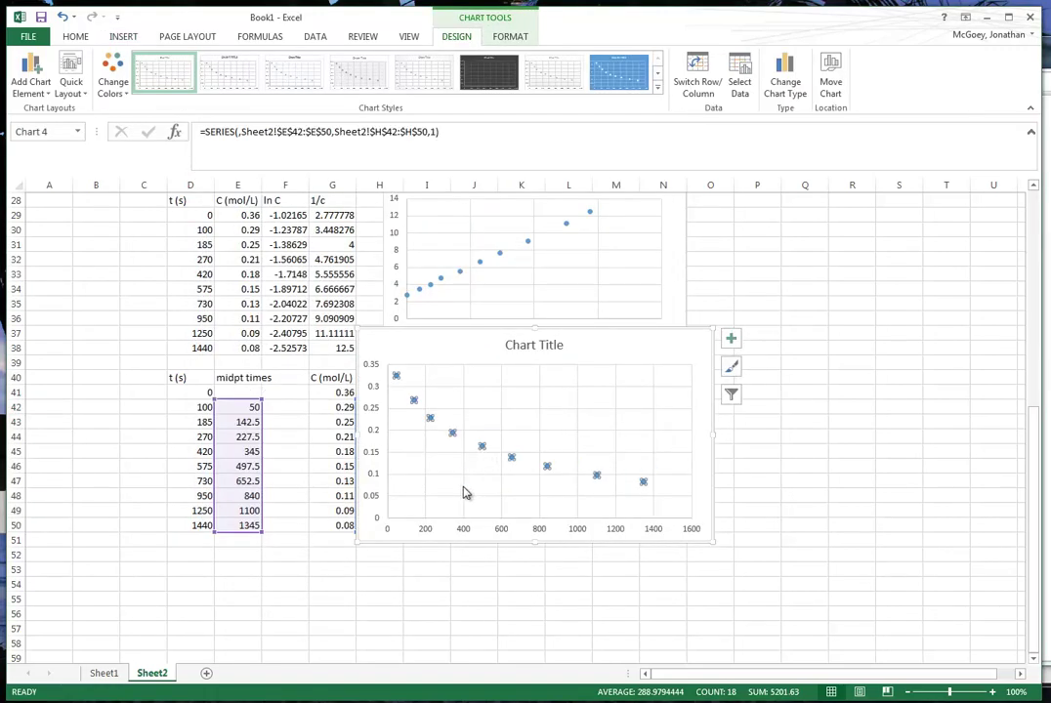
right_click(500, 530)
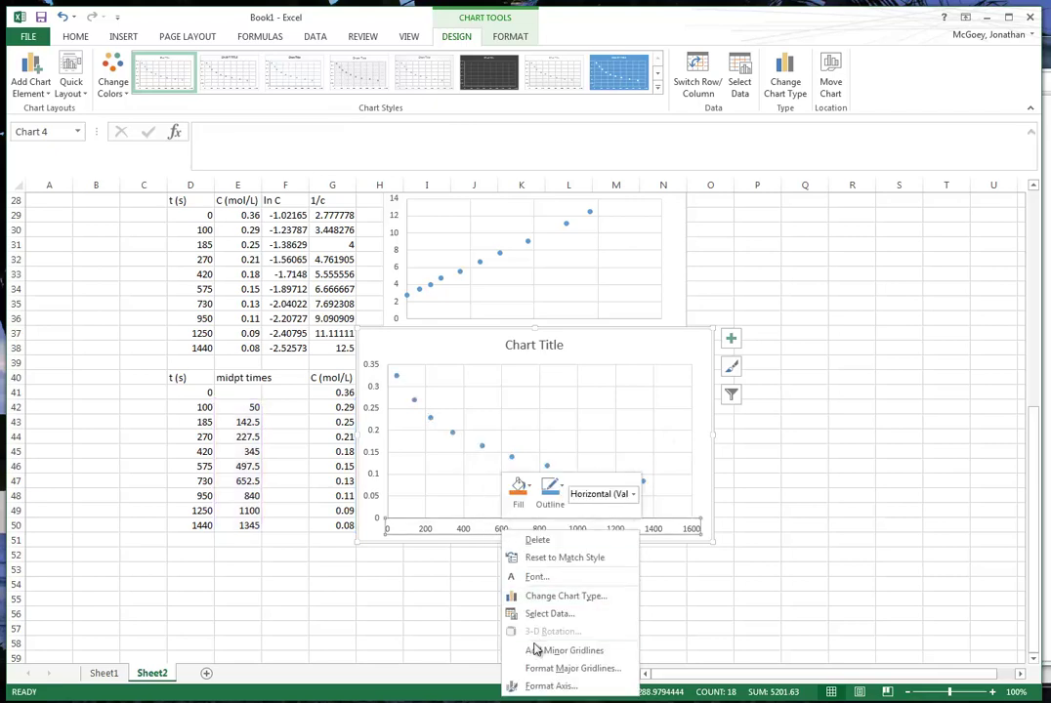
left_click(537, 649)
left_click(377, 459)
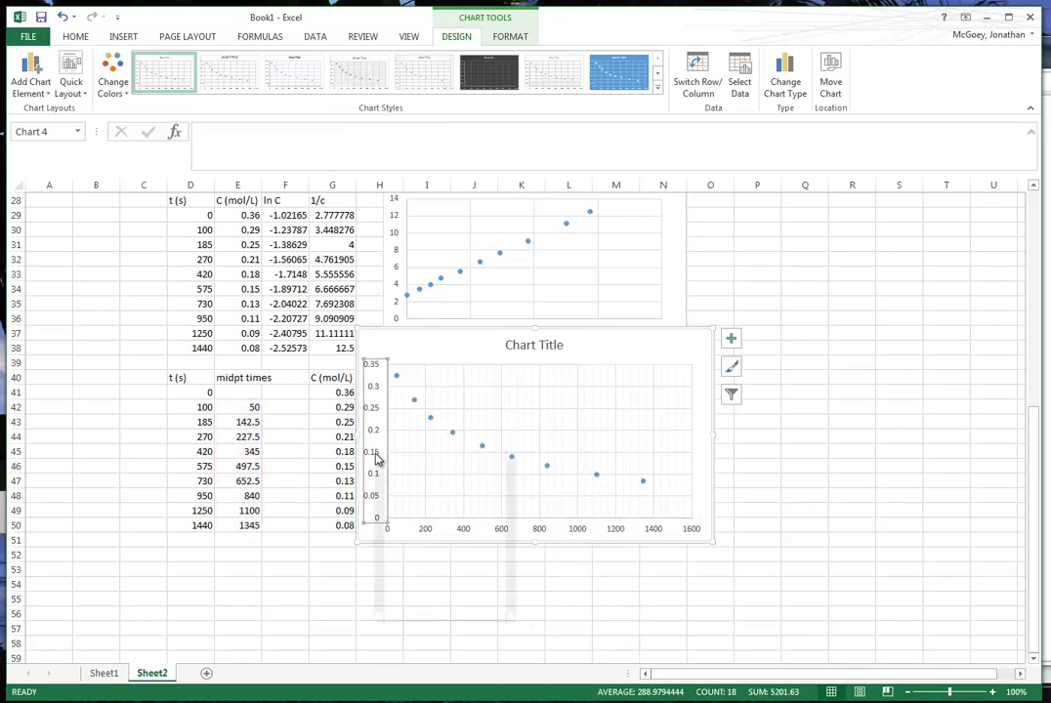
right_click(377, 459)
left_click(391, 575)
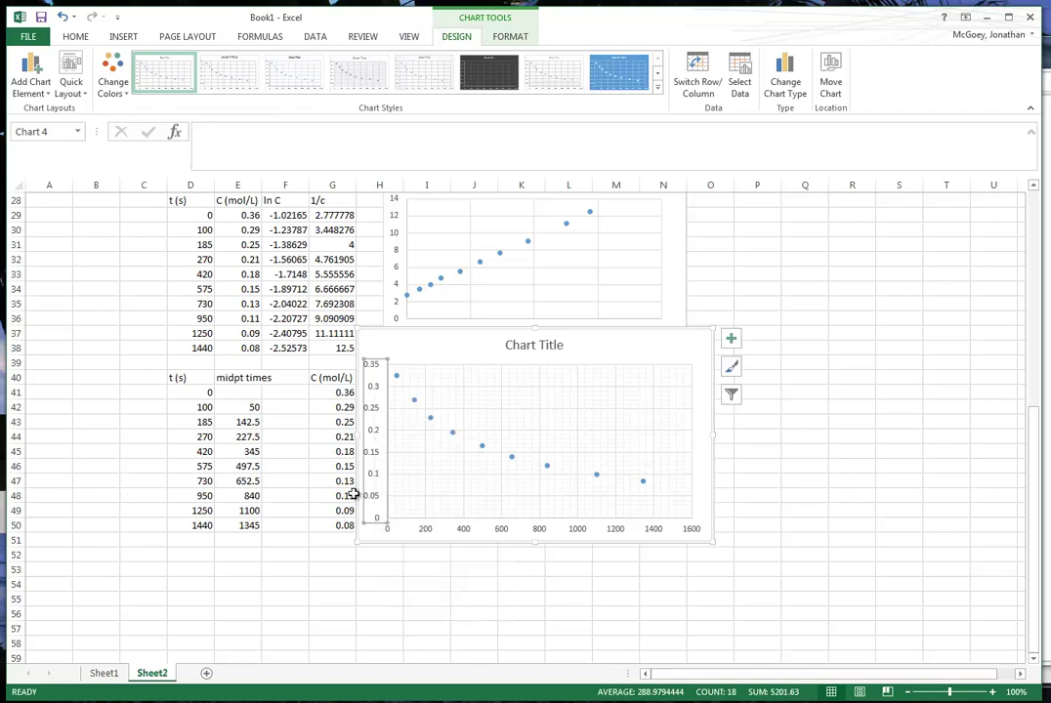
- Add axis titles to the midpoint chart and set the horizontal one to "time (sec) mdpts"
left_click(730, 338)
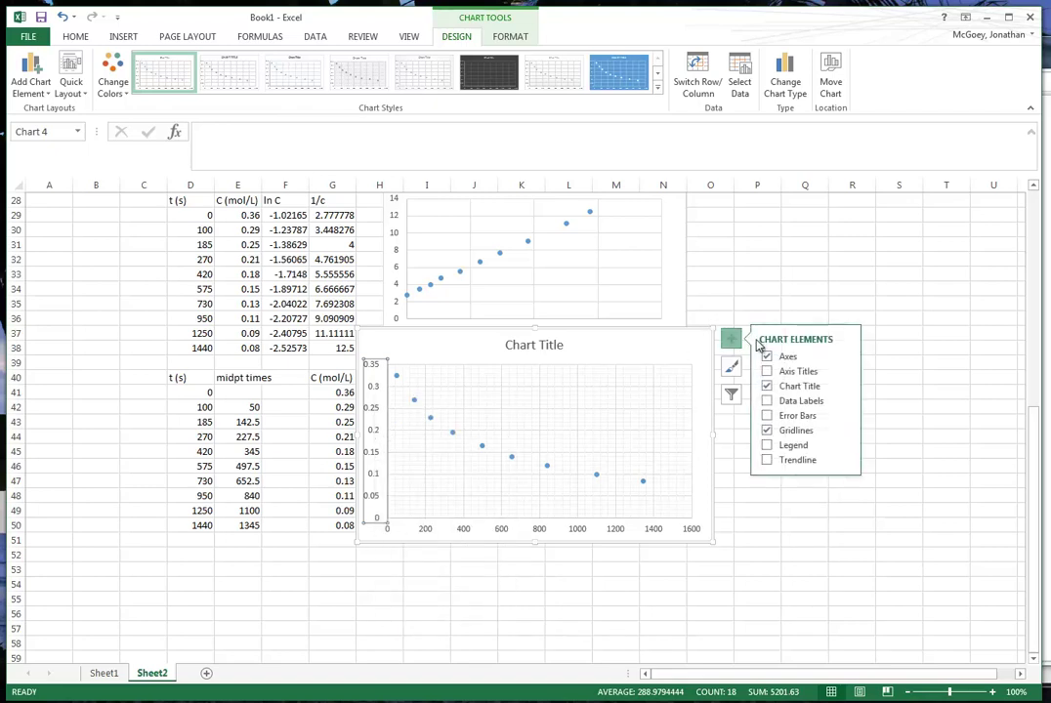
left_click(767, 372)
left_click(550, 525)
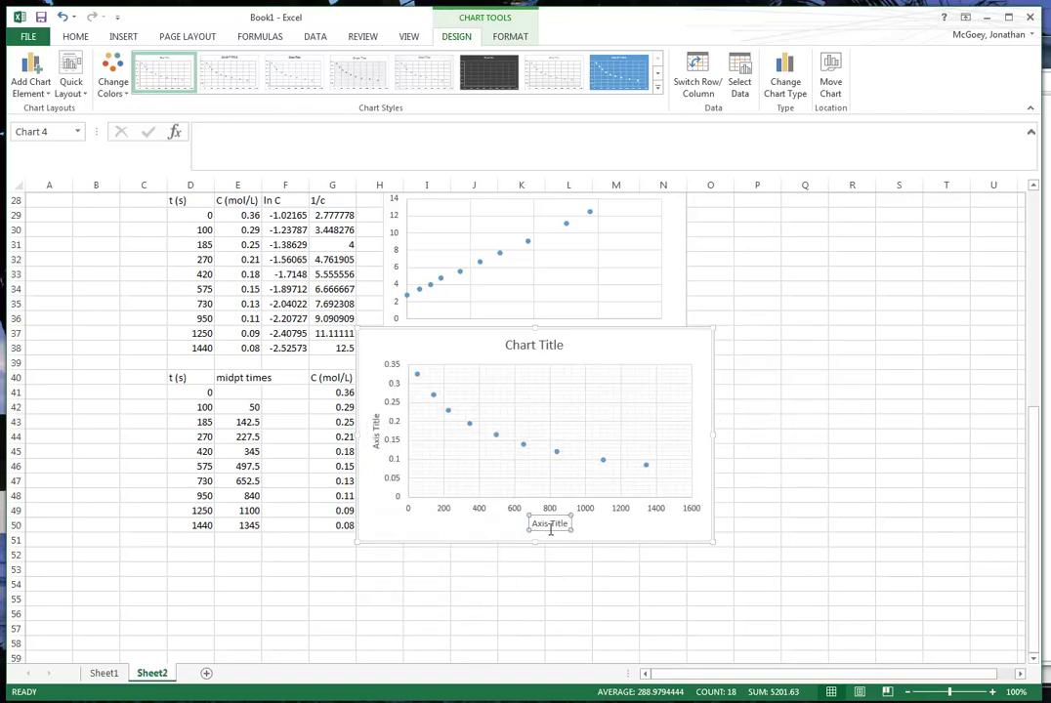
double_click(574, 542)
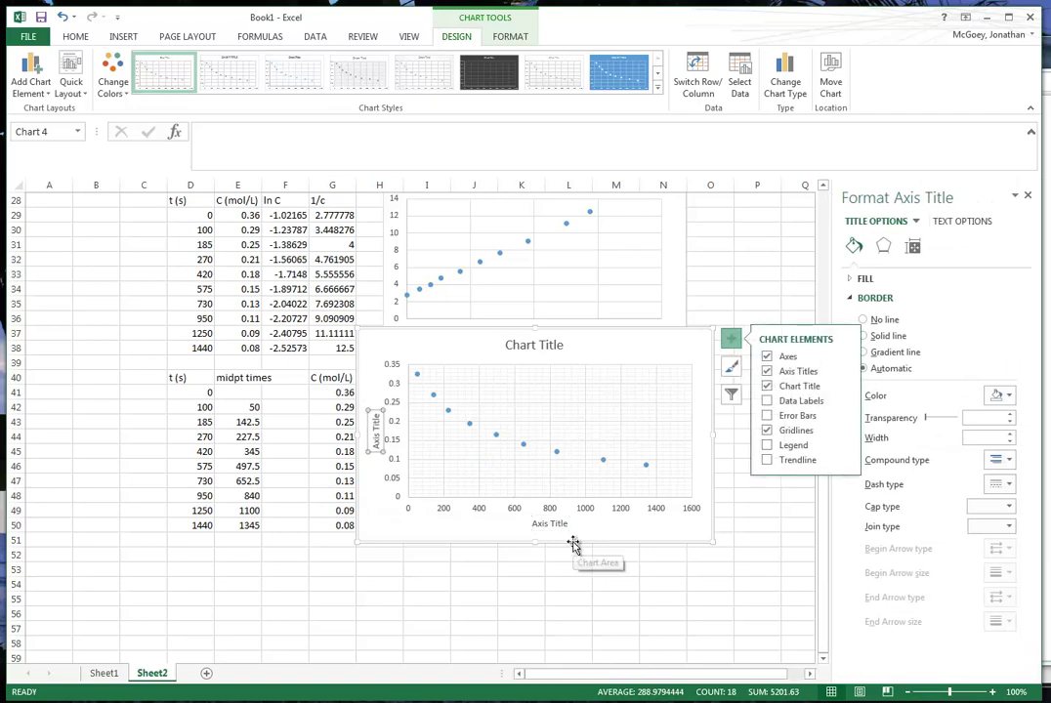
left_click(553, 524)
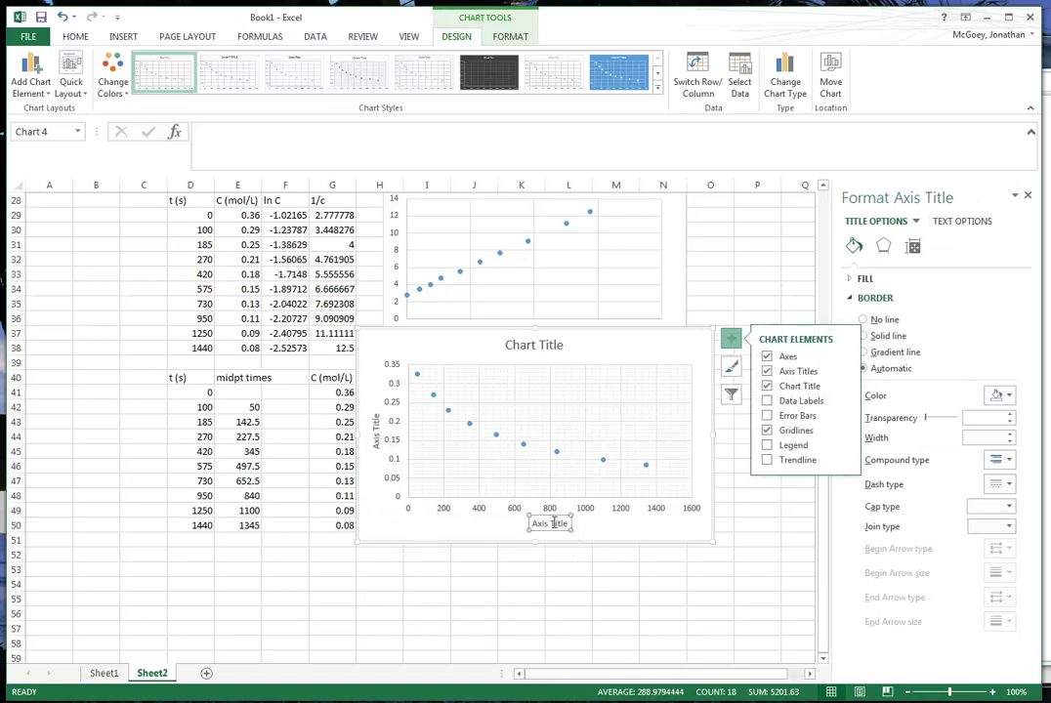
triple_click(553, 523)
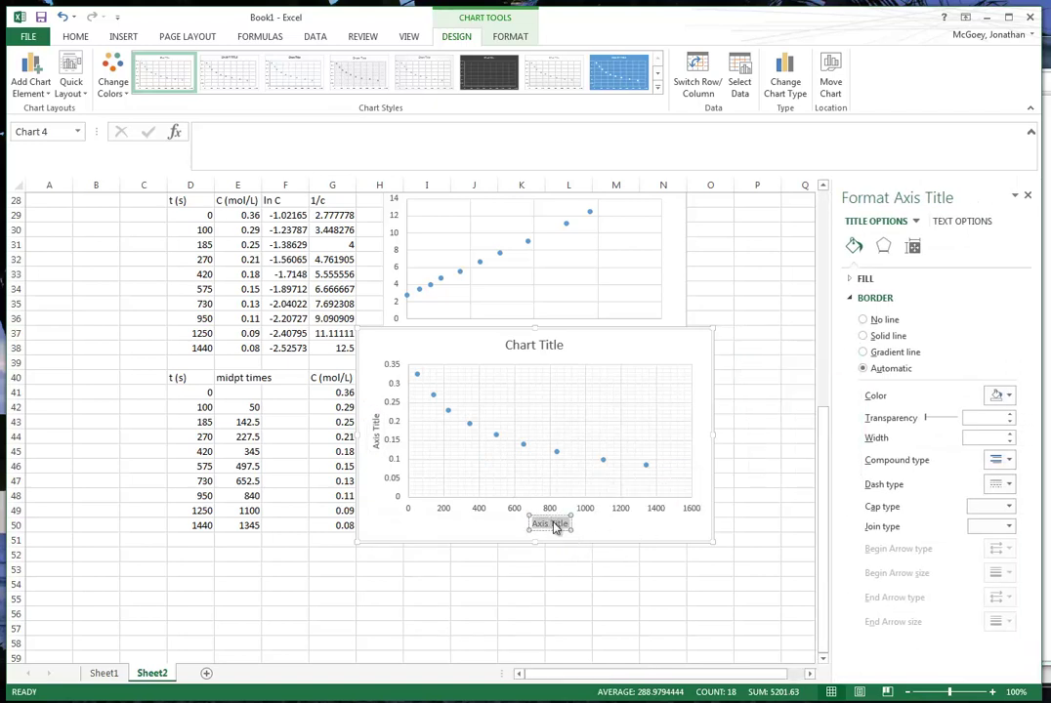
type("time")
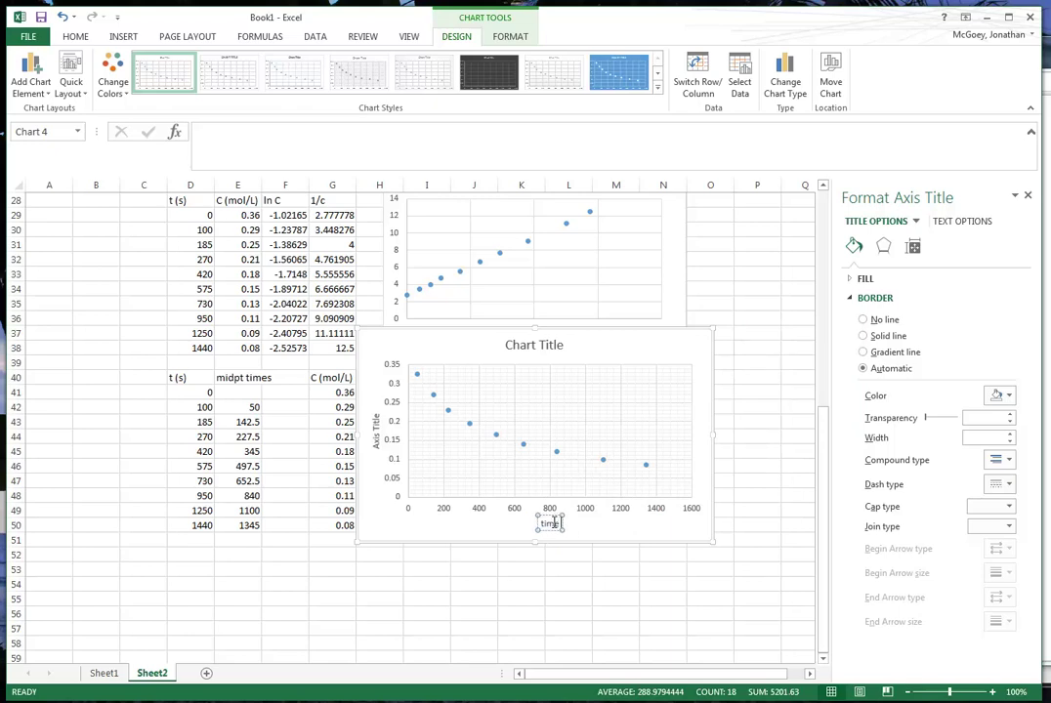
type(" (sec) mdpts")
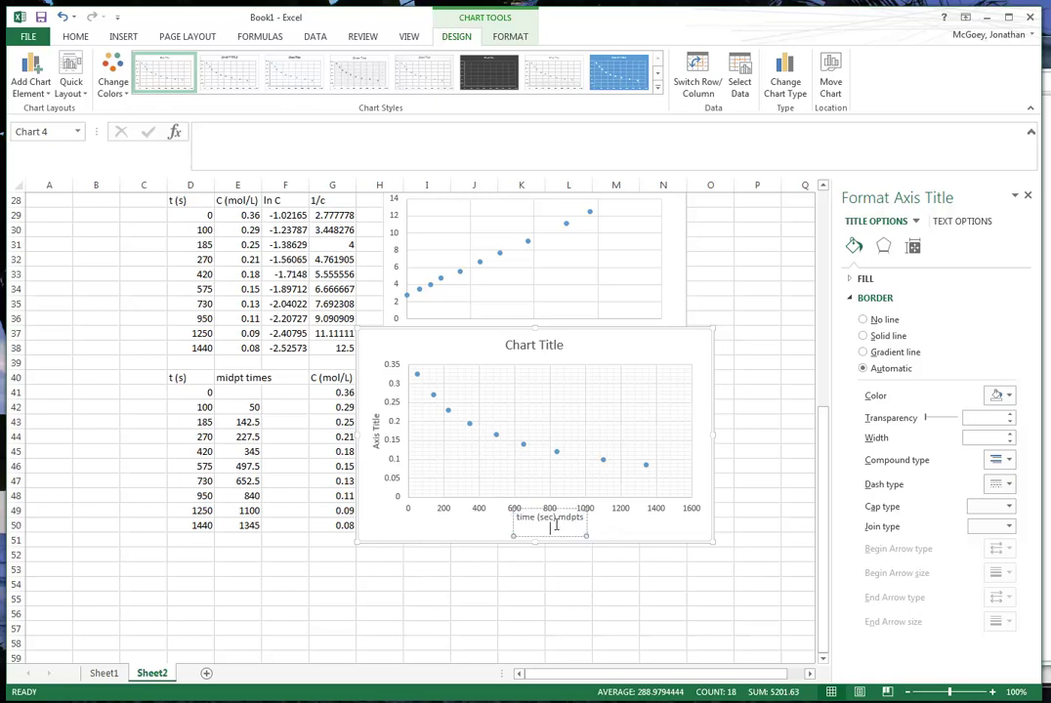
key("Escape")
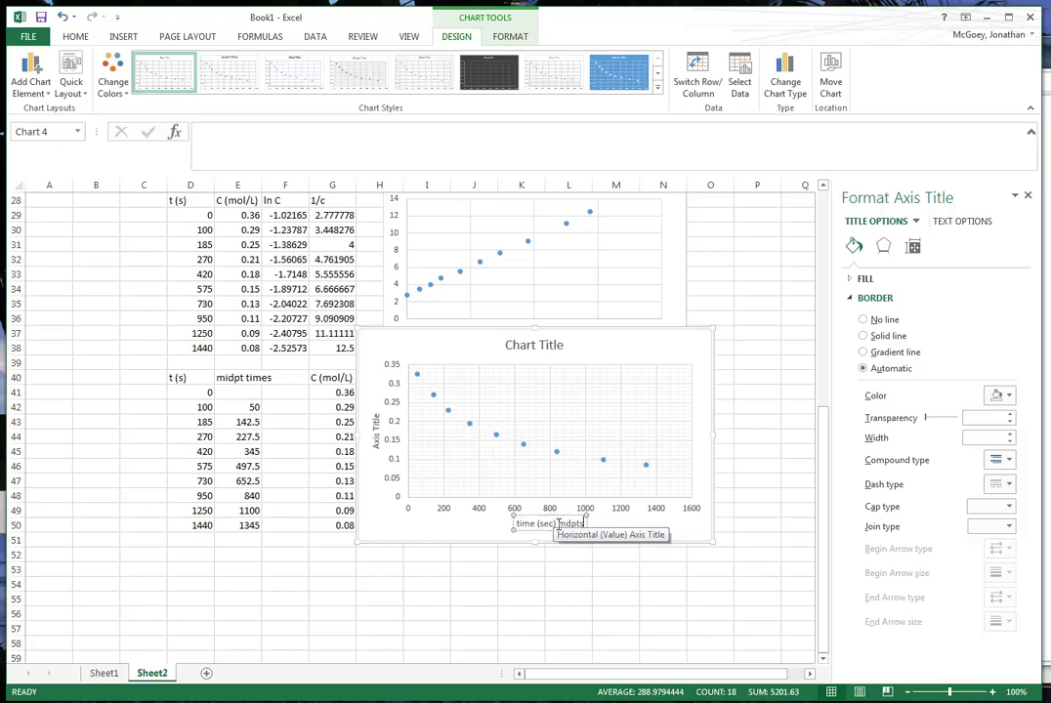
- Move the word "mdpts" in the horizontal axis title so that it stands between "time" and "(sec)"
left_click_drag(557, 525, 585, 524)
key("ctrl+c")
key("BackSpace")
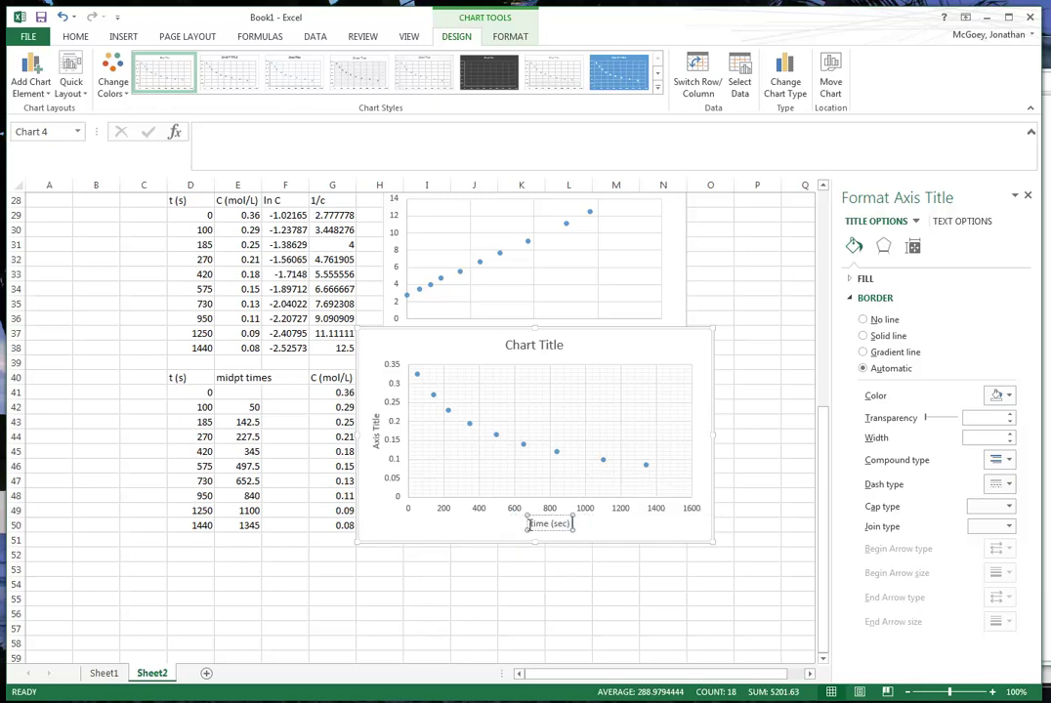
key("ctrl+v")
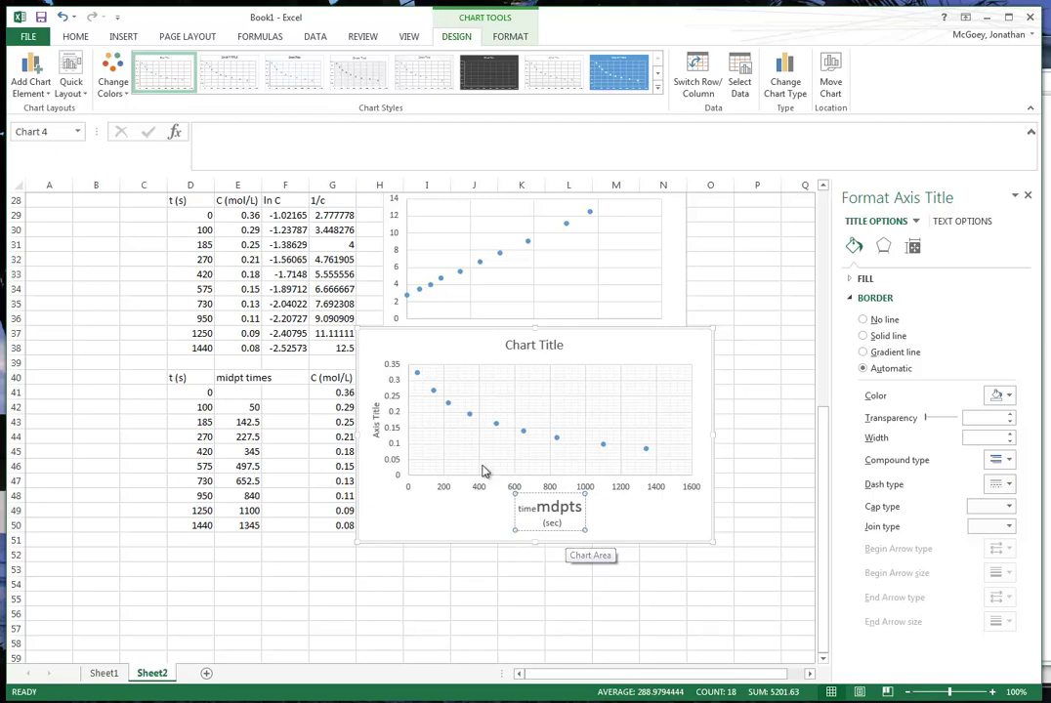
- Set the vertical axis title of the midpoint chart to "conc mdpts (mol /l)"
left_click(376, 418)
triple_click(377, 422)
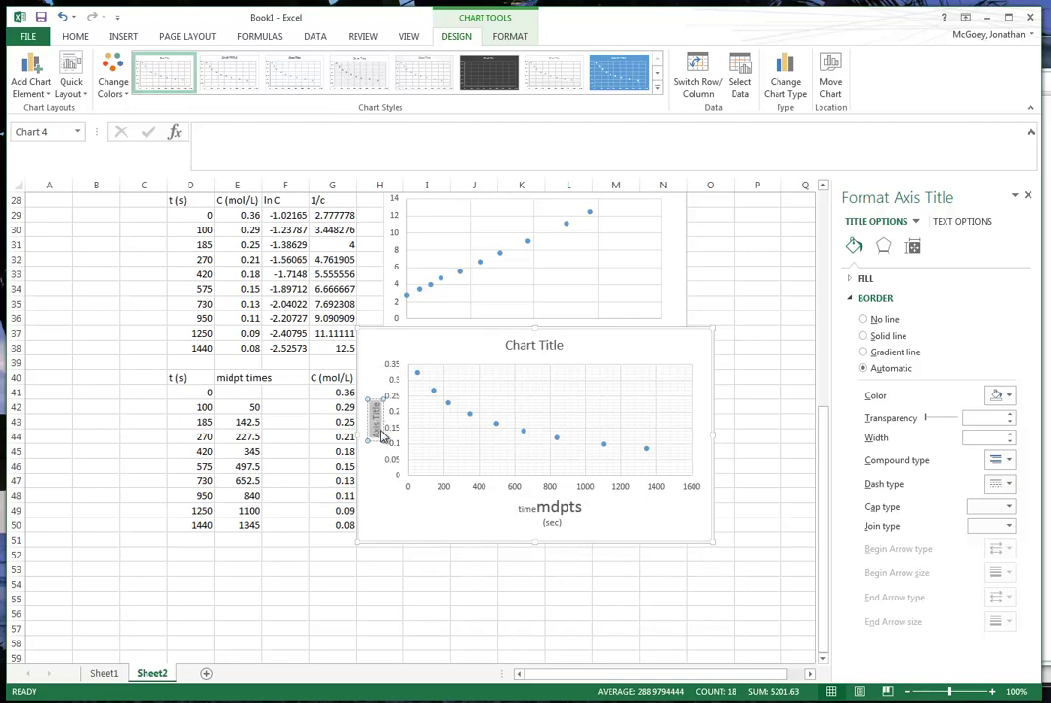
key("BackSpace")
type("conc m")
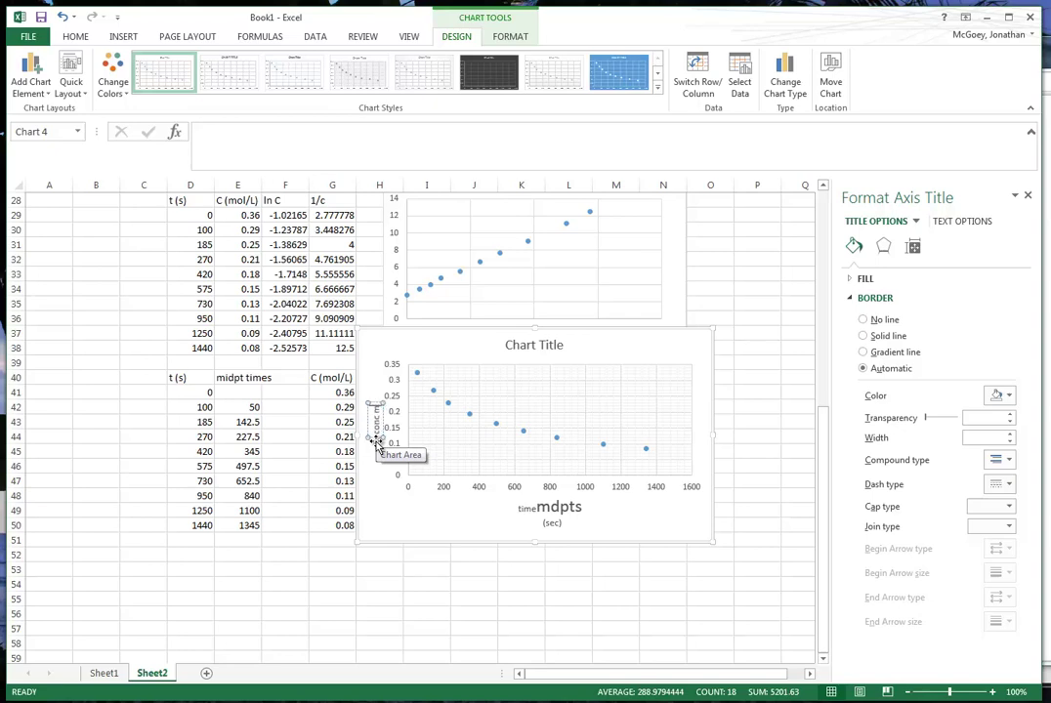
type("dpts")
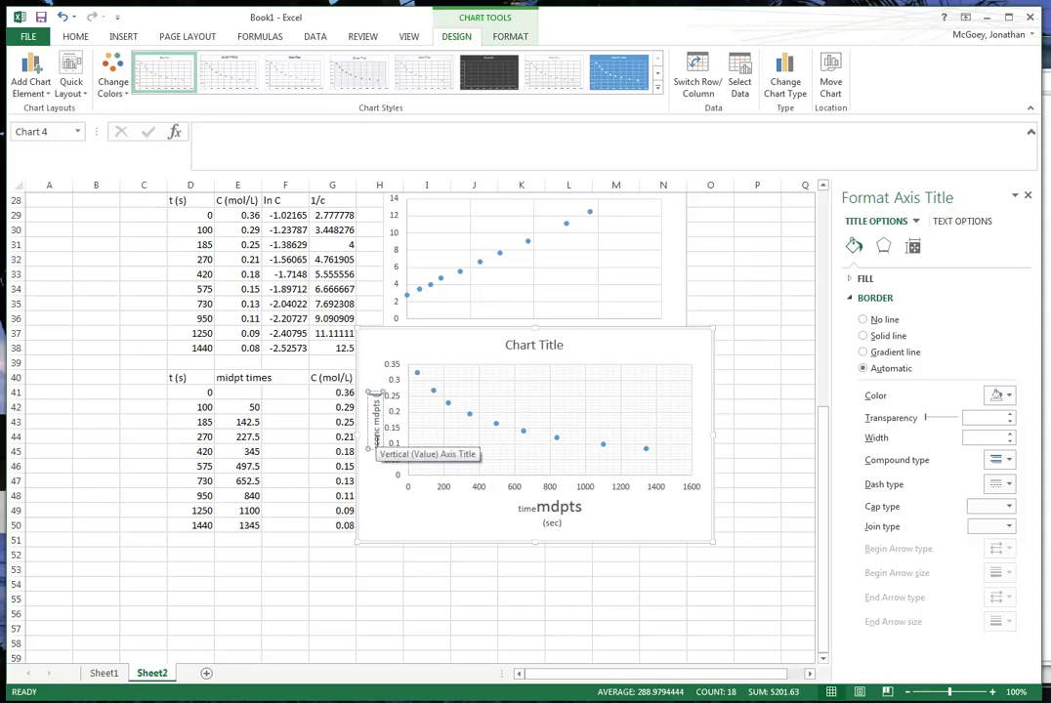
type(" (mol /L")
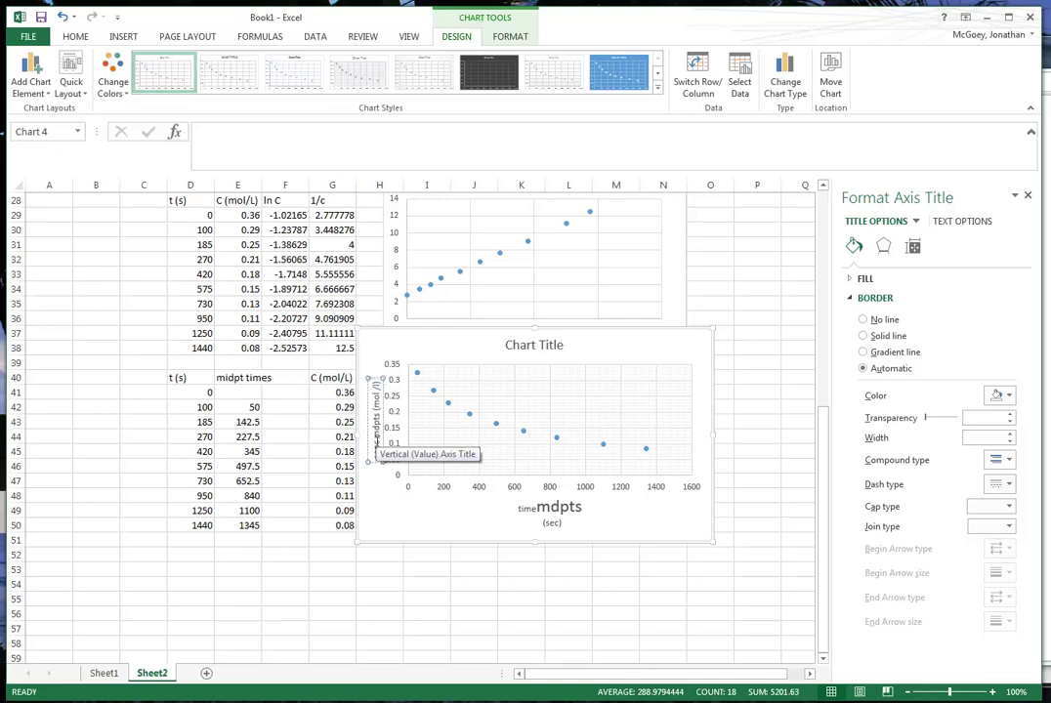
left_click(480, 523)
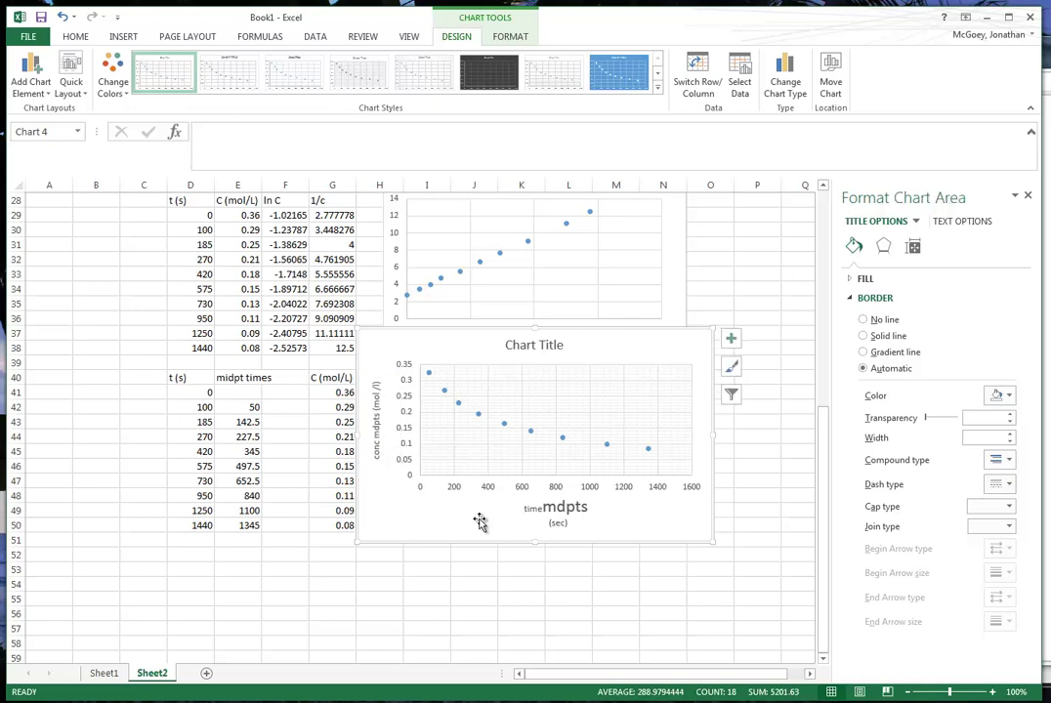
left_click(543, 347)
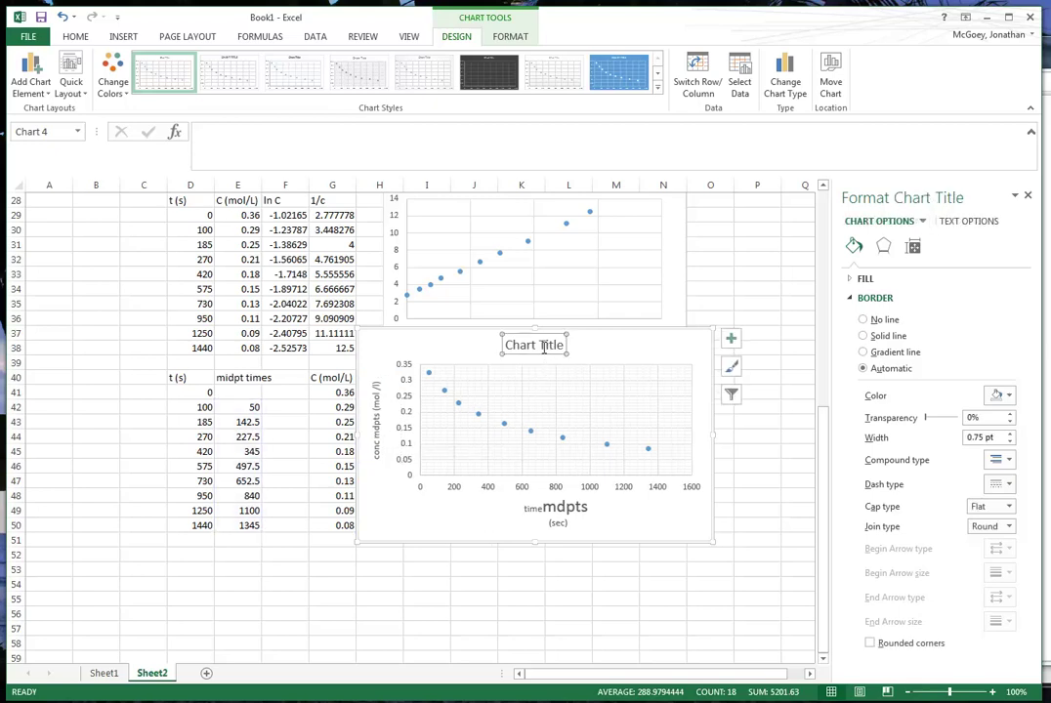
left_click(541, 346)
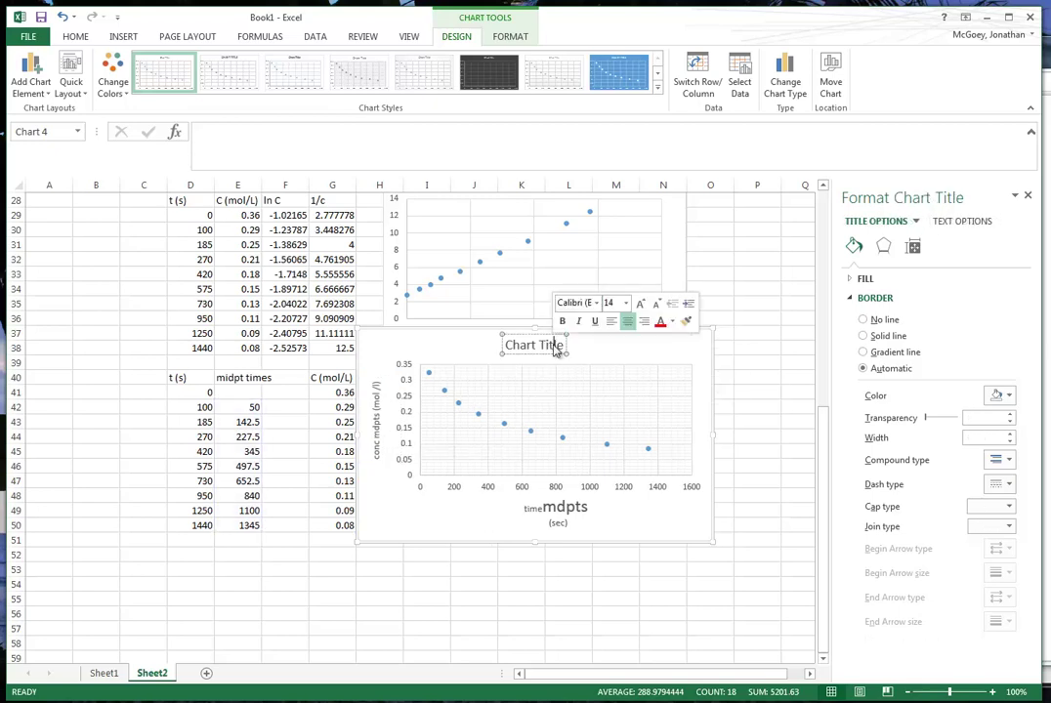
double_click(529, 348)
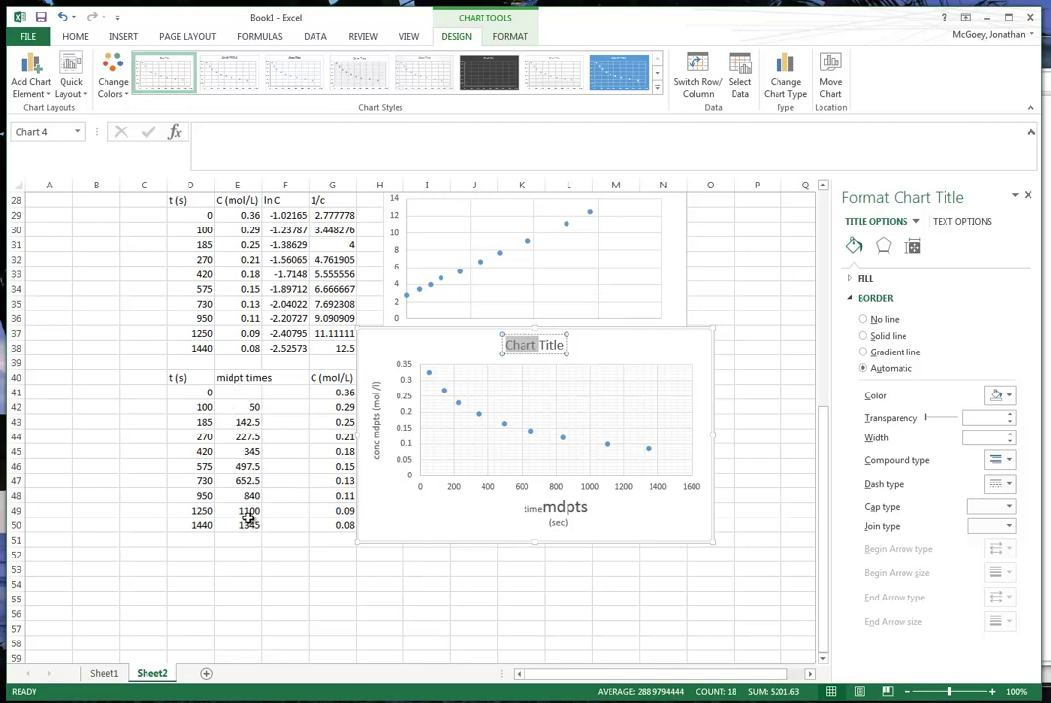
- Put "change in" on its own line before "conc mdpts (mol /l)" in the vertical axis title
left_click(377, 445)
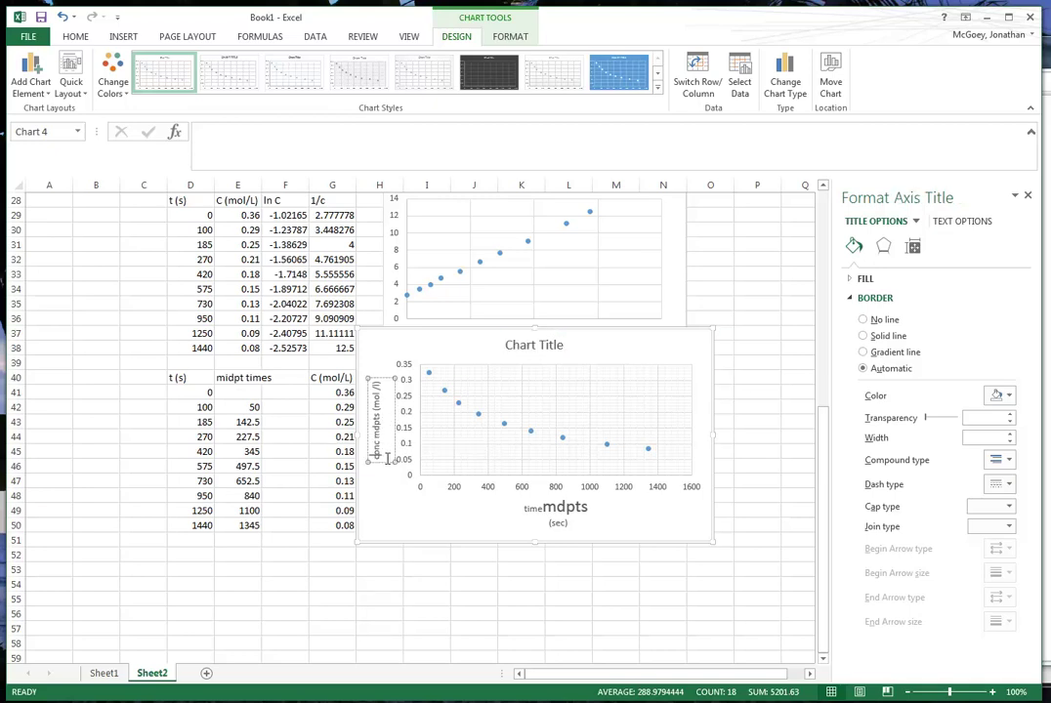
type("change in ")
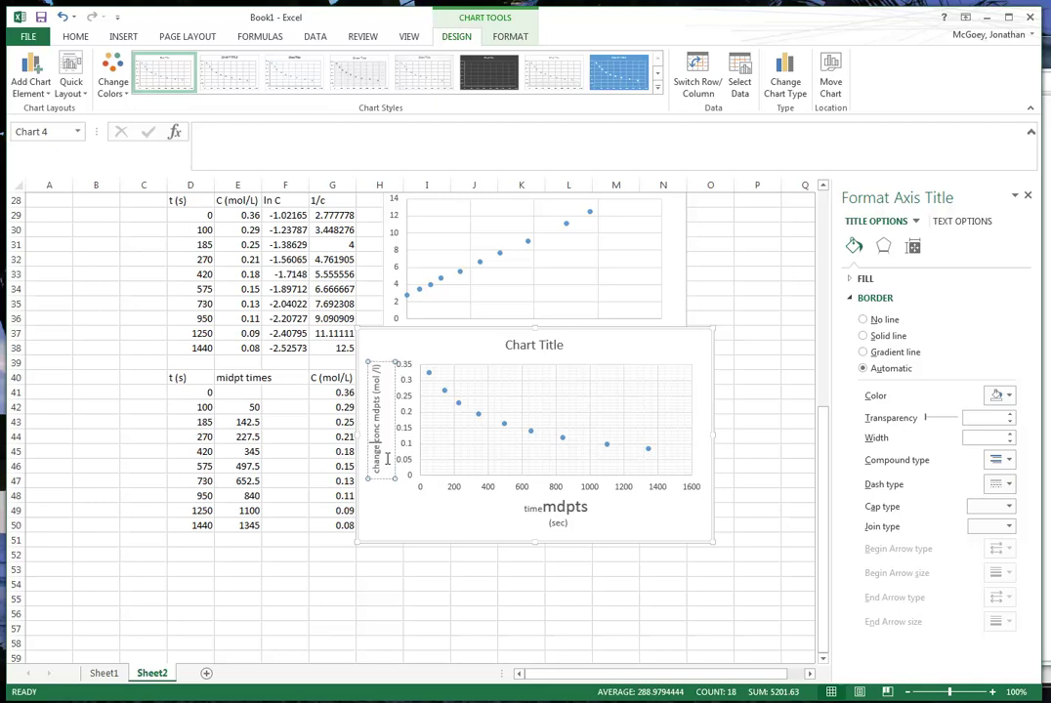
type("co")
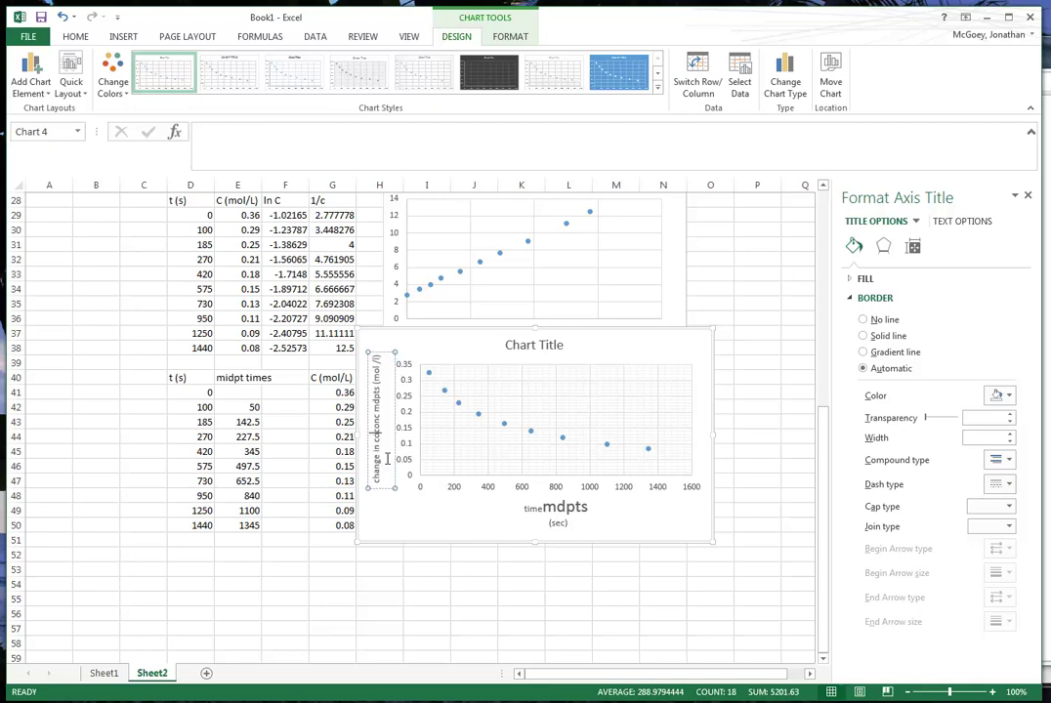
type("n")
key("BackSpace")
key("BackSpace")
key("BackSpace")
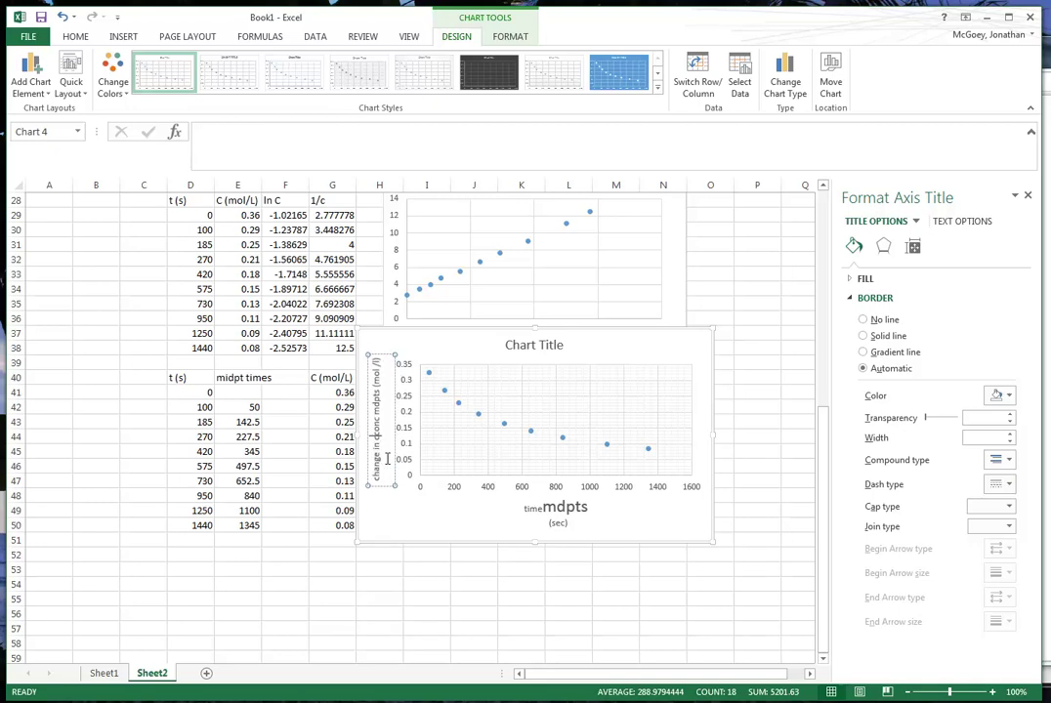
key("Return")
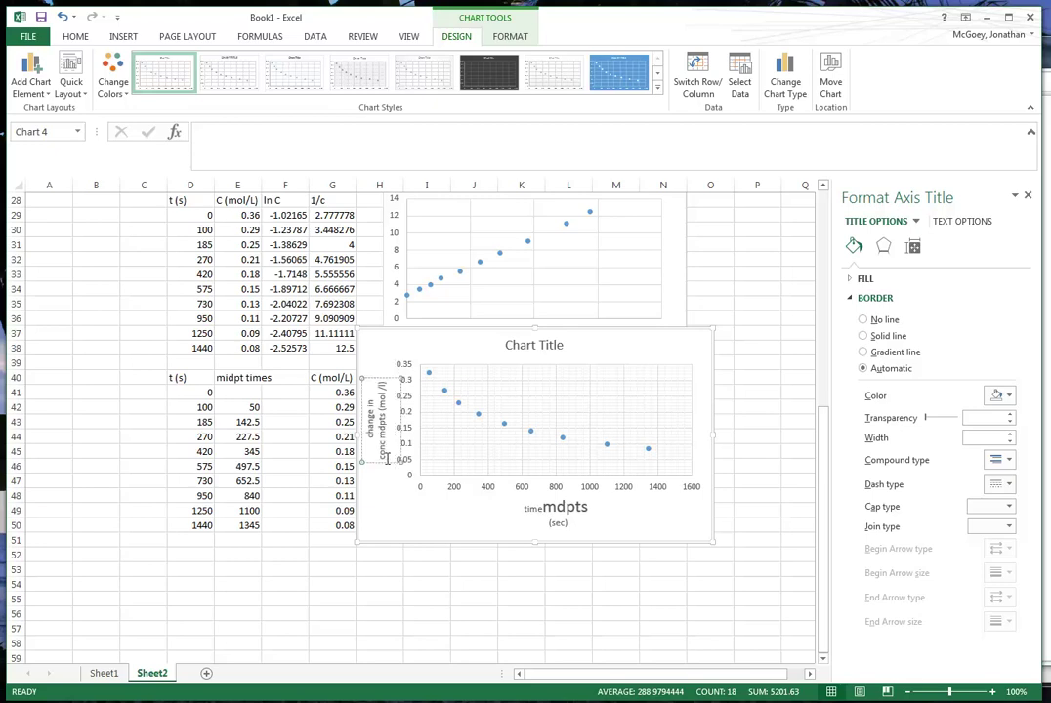